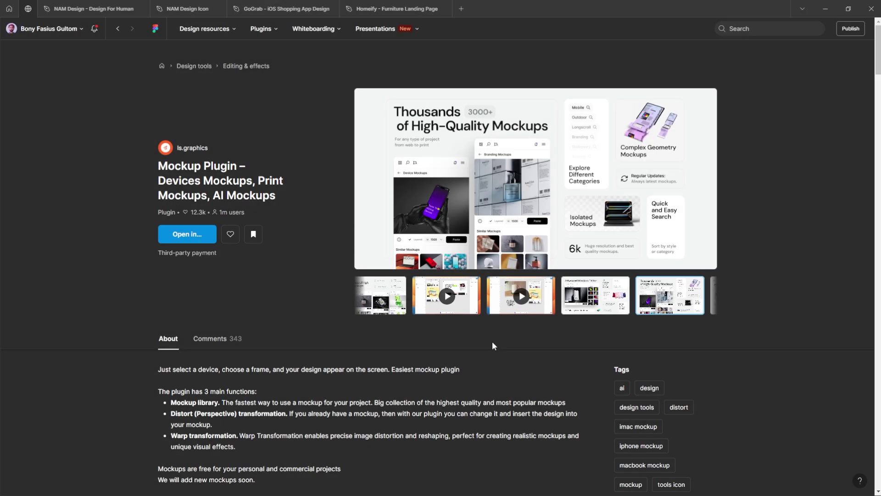
Flip to another Mockup Plugin preview image, then go back to the first one
{"action": "left_click", "coordinate": [596, 298]}
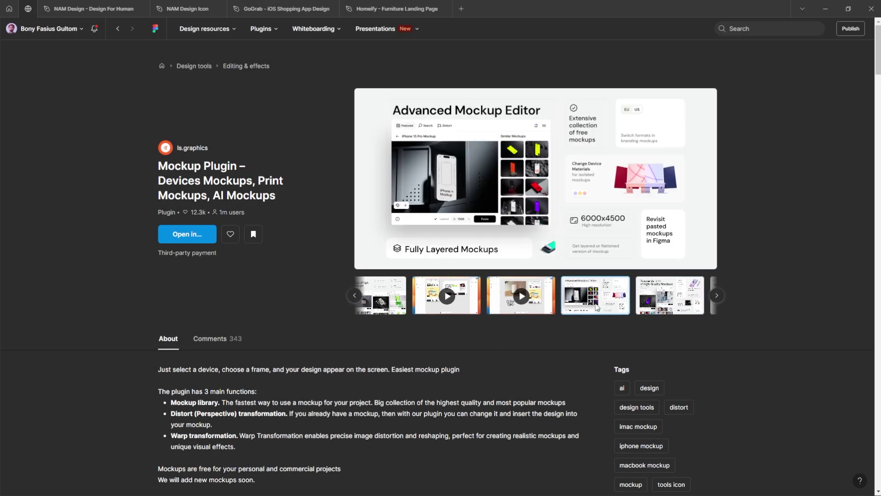
{"action": "left_click", "coordinate": [385, 303]}
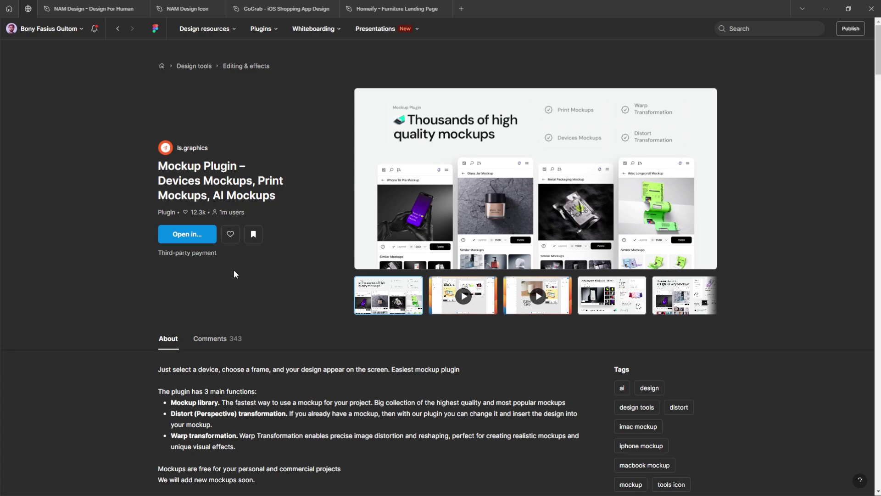
Open the Mockup Plugin in the GoGrab iOS Shopping App file and run it
{"action": "left_click", "coordinate": [193, 236]}
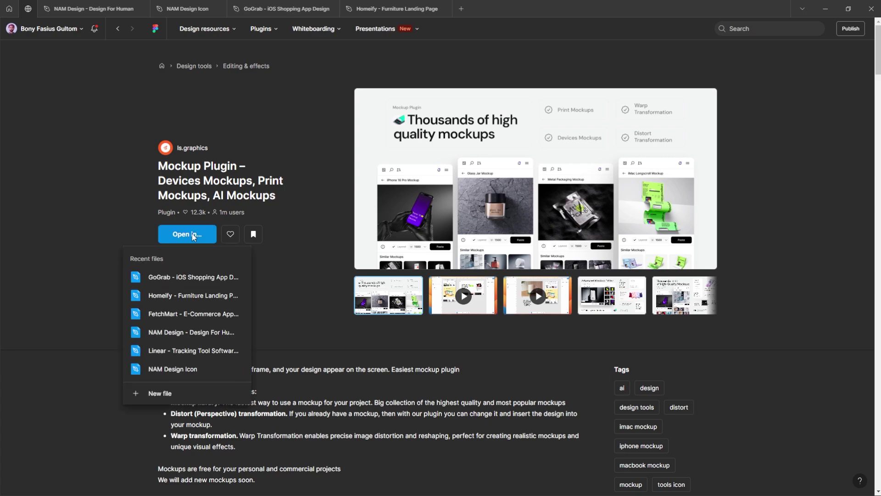
{"action": "left_click", "coordinate": [186, 277]}
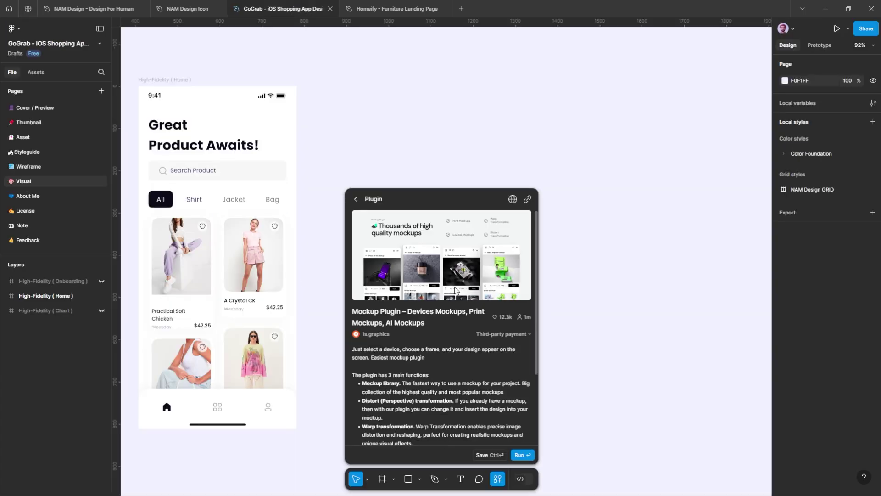
{"action": "scroll", "coordinate": [505, 307], "scroll_direction": "down", "scroll_amount": 3}
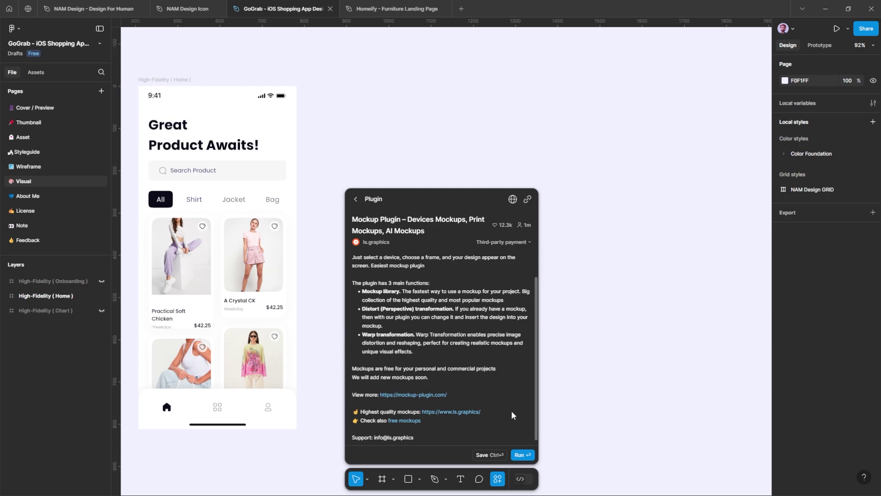
{"action": "left_click", "coordinate": [521, 457]}
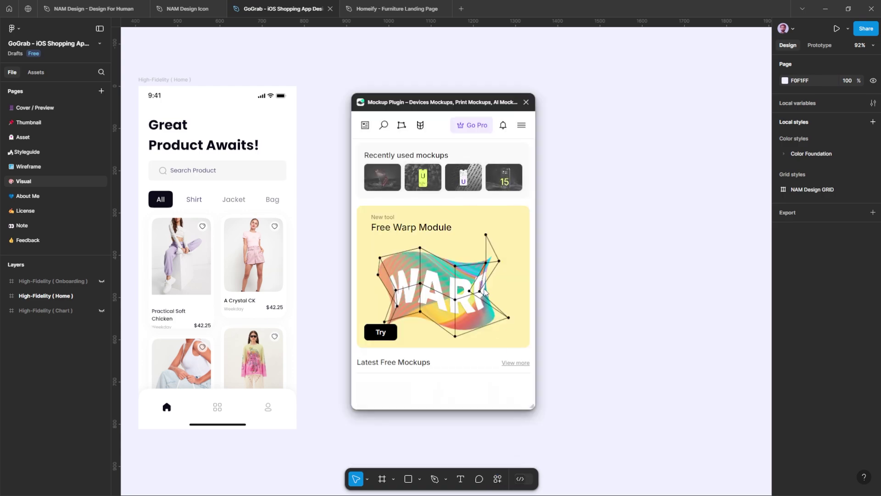
Bring up the plugin's hamburger menu listing the mockup categories
{"action": "scroll", "coordinate": [477, 273], "scroll_direction": "down", "scroll_amount": 5}
{"action": "scroll", "coordinate": [478, 282], "scroll_direction": "up", "scroll_amount": 4}
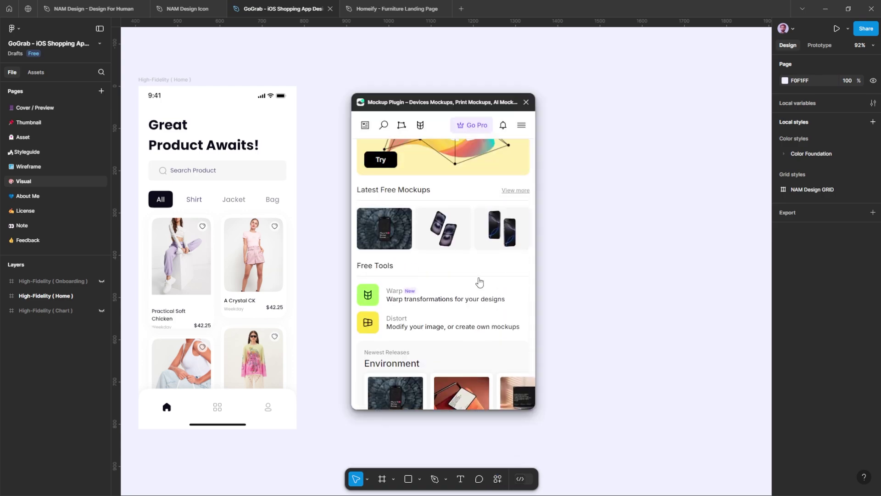
{"action": "scroll", "coordinate": [480, 283], "scroll_direction": "up", "scroll_amount": 1}
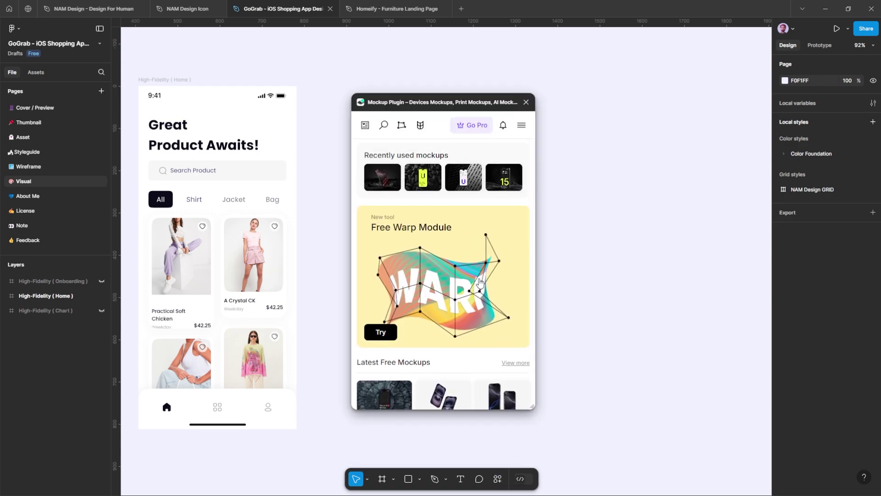
{"action": "left_click", "coordinate": [523, 125]}
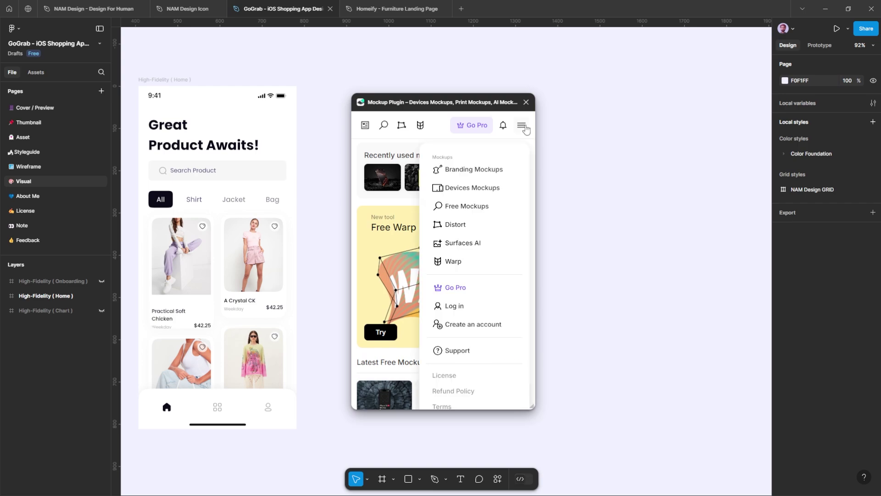
Show Devices Mockups filtered first to Isolated, then to the Environment style
{"action": "left_click", "coordinate": [480, 191]}
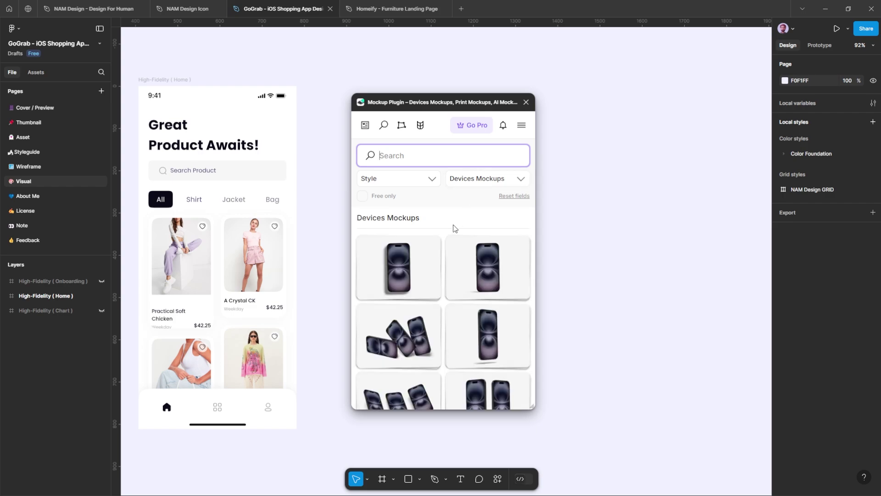
{"action": "left_click", "coordinate": [429, 180]}
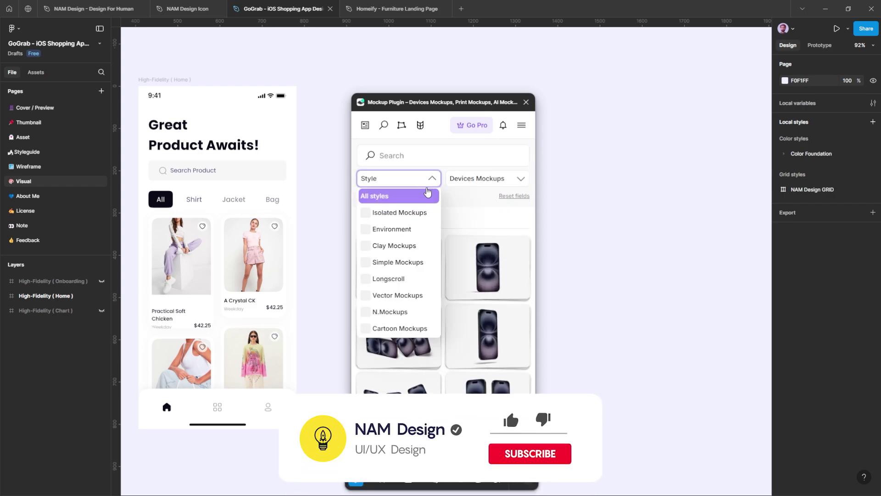
{"action": "left_click", "coordinate": [403, 213]}
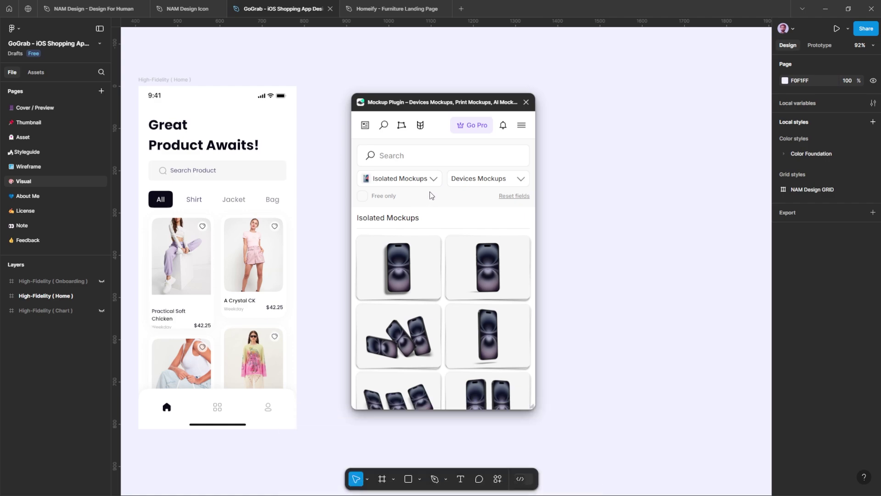
{"action": "left_click", "coordinate": [427, 178]}
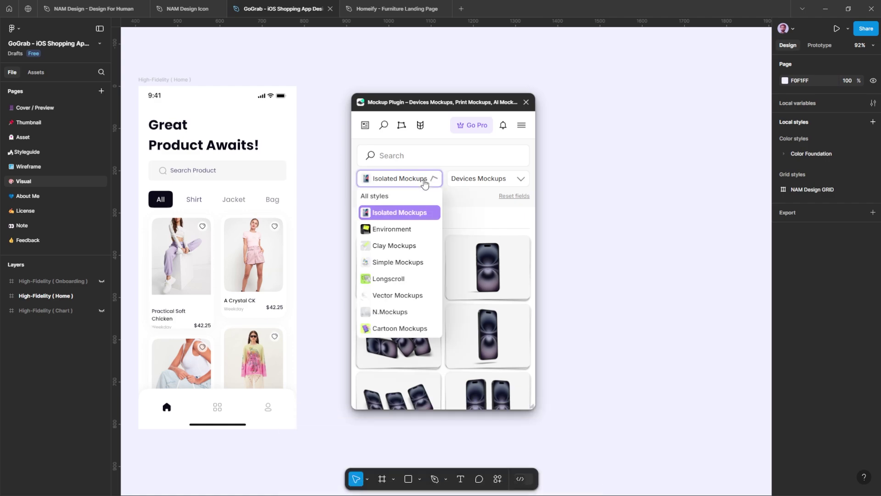
{"action": "left_click", "coordinate": [407, 230]}
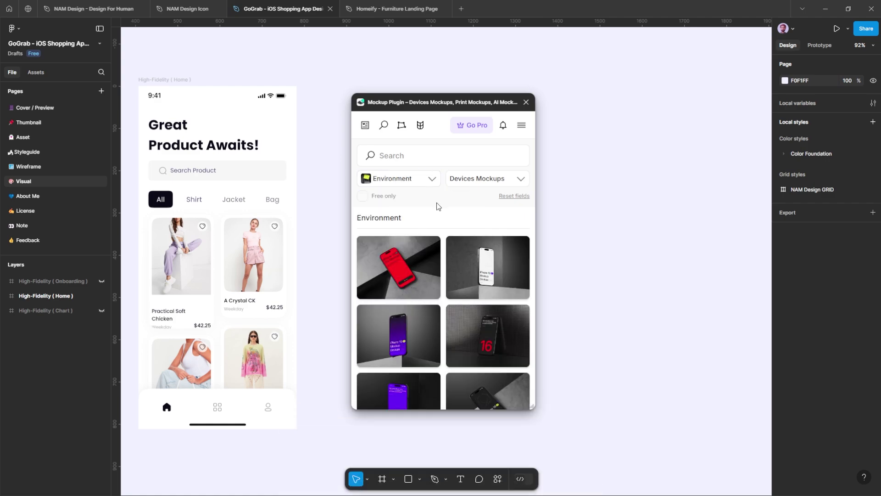
Open the iPhone 16 Pro mockup and pick its phone-on-dark-sand variant
{"action": "scroll", "coordinate": [427, 193], "scroll_direction": "down", "scroll_amount": 3}
{"action": "left_click", "coordinate": [423, 190]}
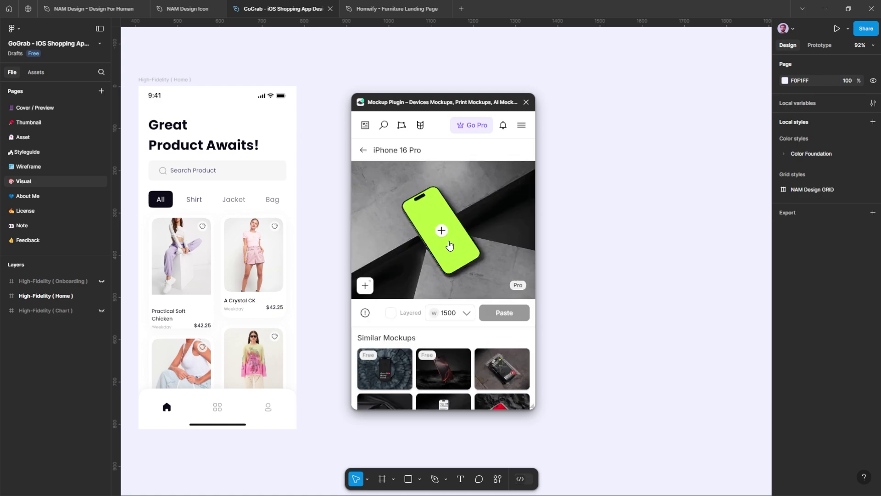
{"action": "left_click", "coordinate": [443, 368]}
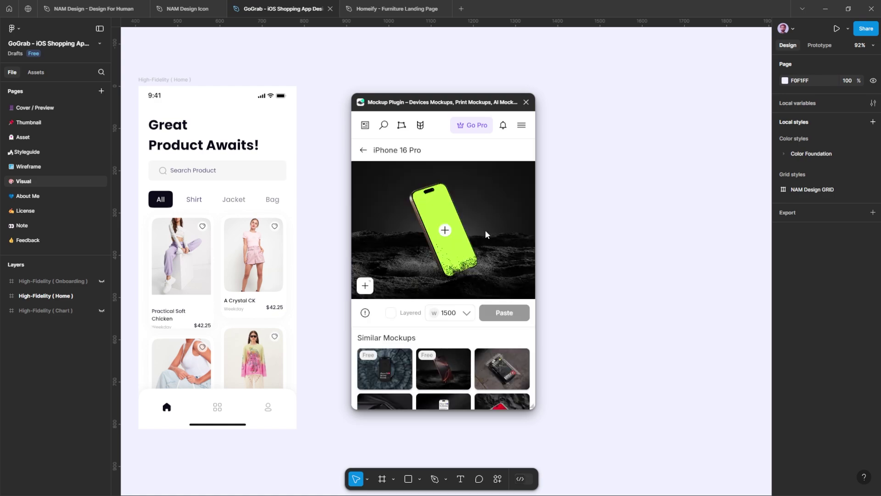
Put the High-Fidelity (Home) frame in the iPhone 16 Pro mockup and paste the 1500×1125 image
{"action": "left_click", "coordinate": [445, 231]}
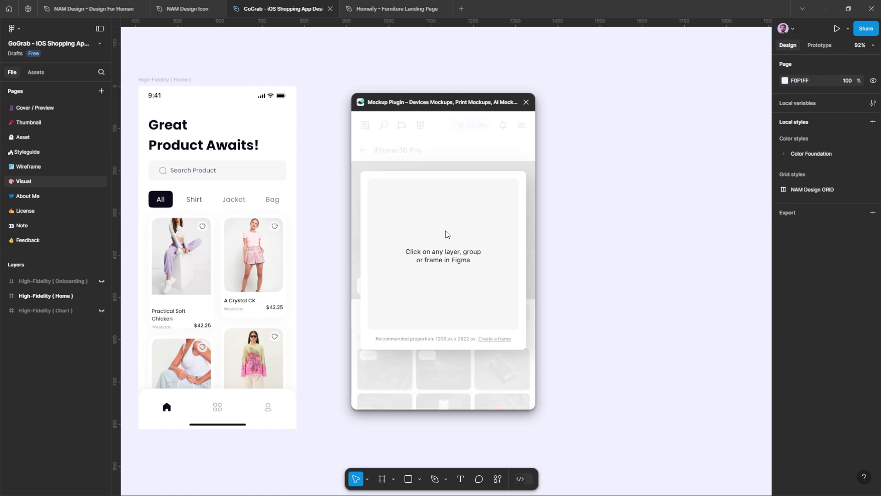
{"action": "left_click", "coordinate": [179, 78]}
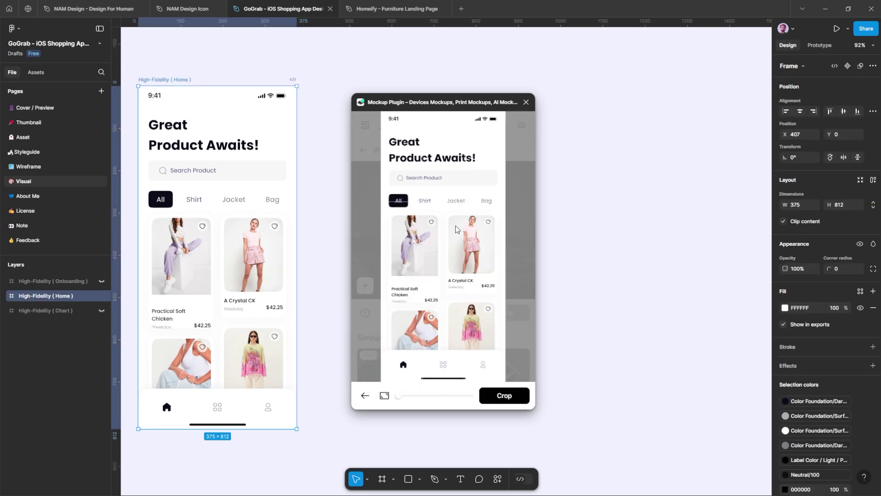
{"action": "left_click", "coordinate": [503, 396]}
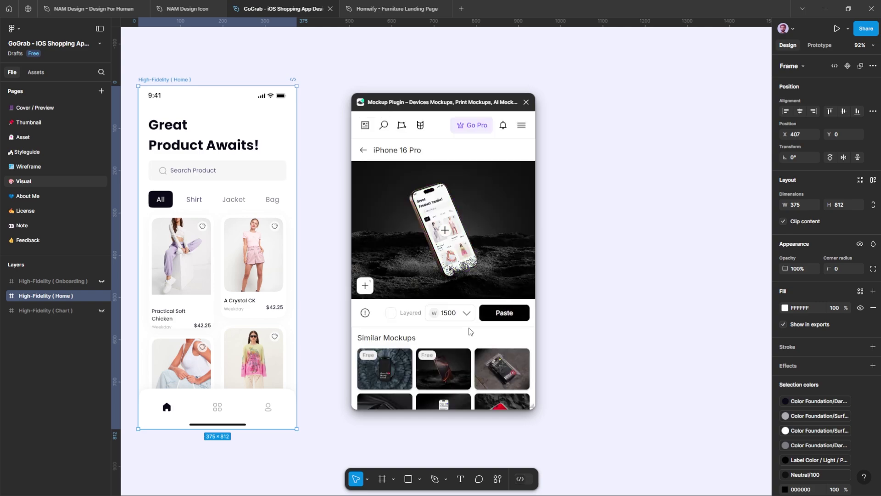
{"action": "left_click", "coordinate": [503, 313]}
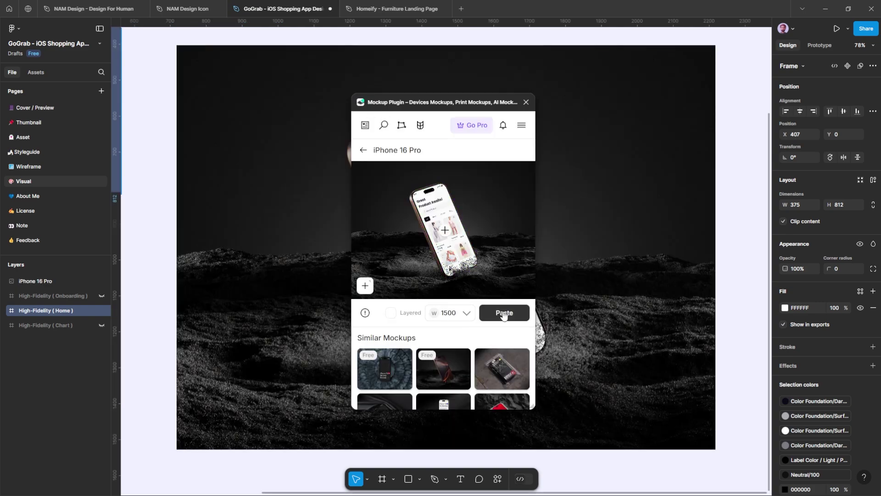
{"action": "left_click", "coordinate": [526, 103]}
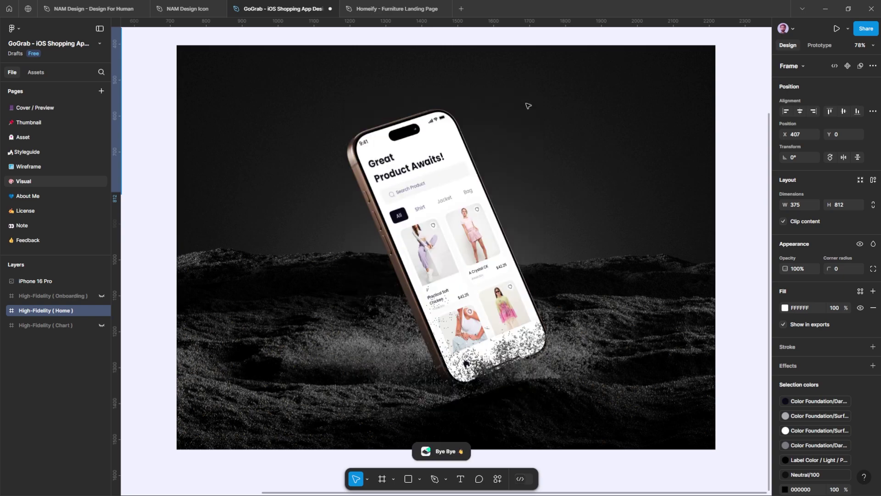
{"action": "left_click", "coordinate": [511, 151]}
{"action": "scroll", "coordinate": [512, 155], "scroll_direction": "up", "scroll_amount": 1}
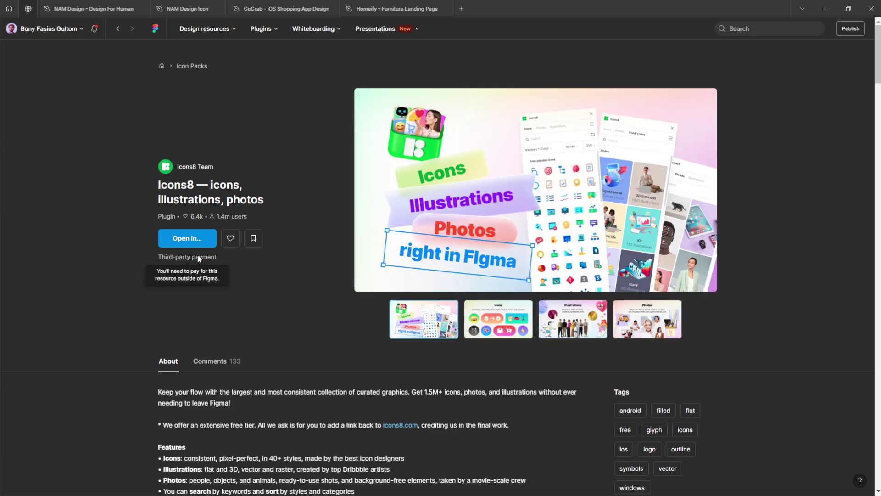
Open the Icons8 plugin in the GoGrab iOS Shopping App file from recent files
{"action": "left_click", "coordinate": [193, 240]}
{"action": "left_click", "coordinate": [187, 299]}
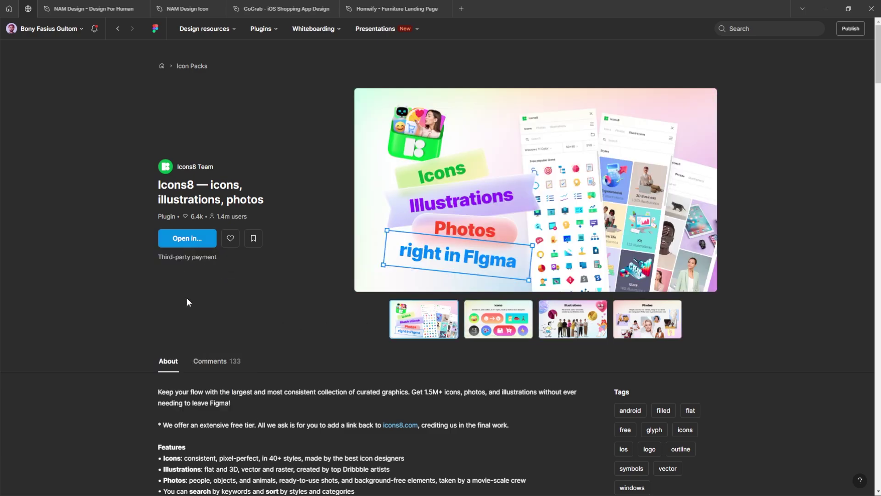
Run the Icons8 plugin and move its window to the canvas centre
{"action": "scroll", "coordinate": [440, 365], "scroll_direction": "down", "scroll_amount": 2}
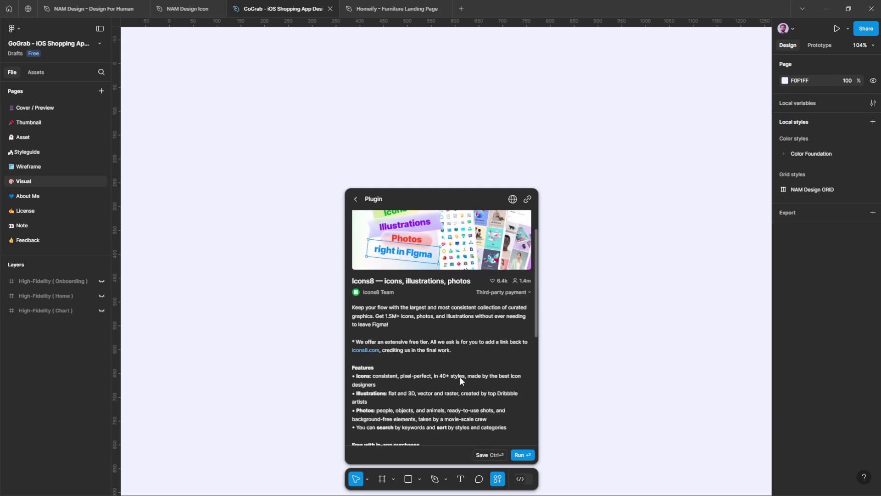
{"action": "left_click", "coordinate": [521, 455]}
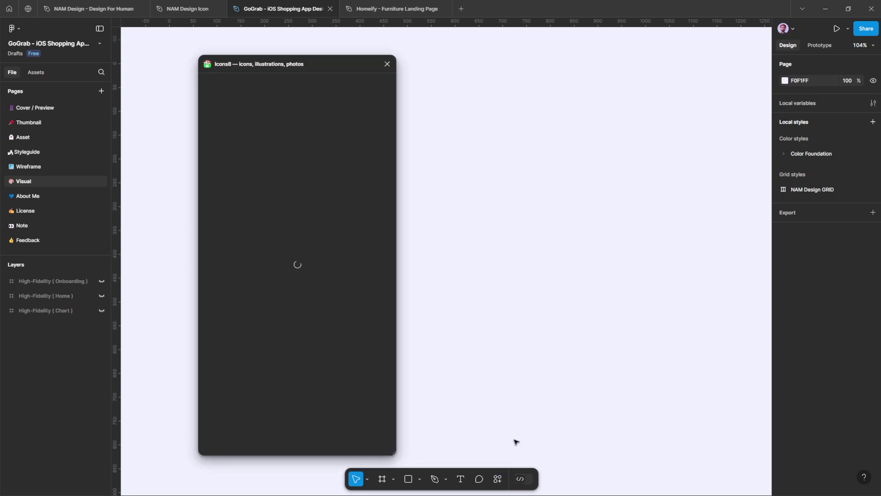
{"action": "left_click_drag", "start_coordinate": [327, 65], "coordinate": [469, 64]}
Browse the Icons8 Illustrations and Photos tabs, ending back on Illustrations
{"action": "scroll", "coordinate": [436, 181], "scroll_direction": "down", "scroll_amount": 4}
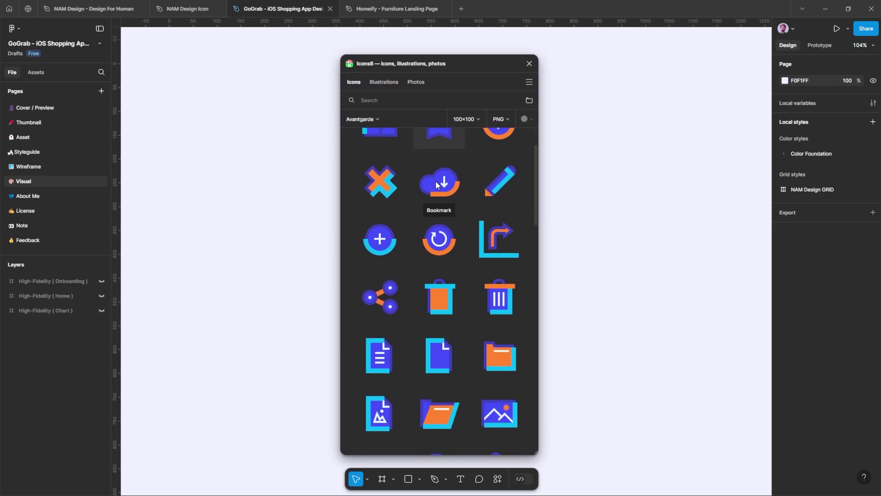
{"action": "scroll", "coordinate": [443, 238], "scroll_direction": "up", "scroll_amount": 5}
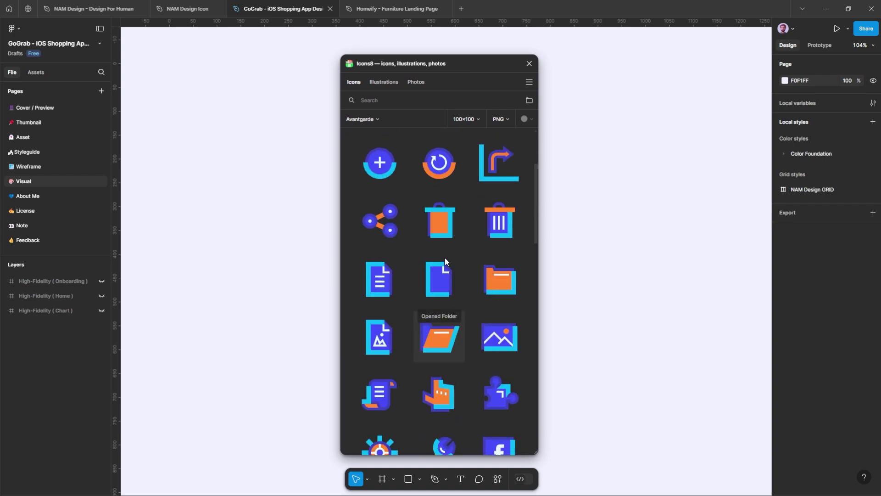
{"action": "left_click", "coordinate": [393, 85]}
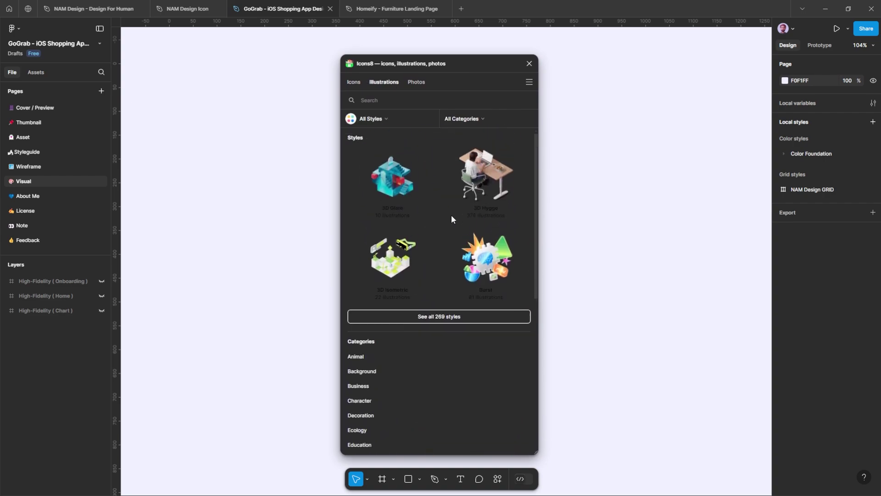
{"action": "left_click", "coordinate": [416, 82]}
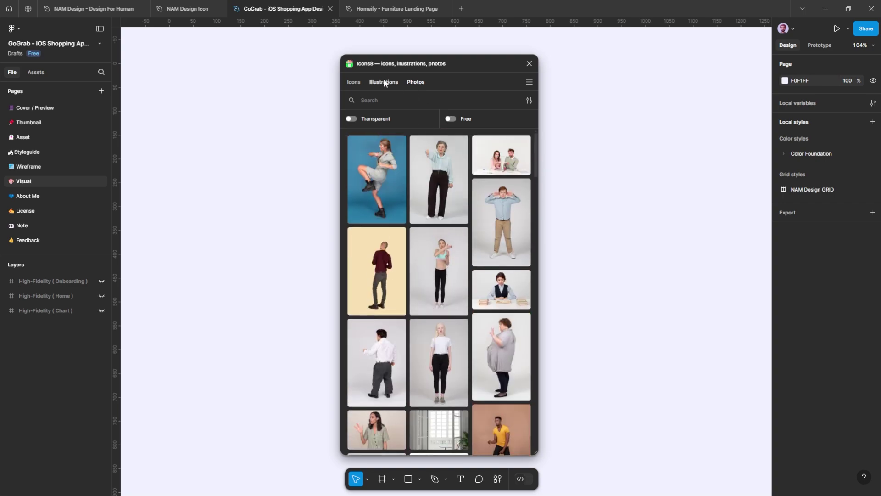
{"action": "left_click", "coordinate": [384, 82]}
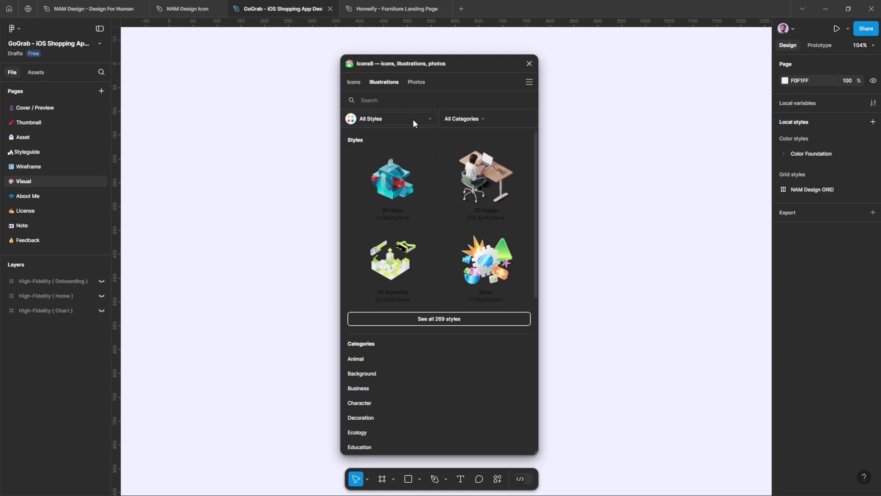
Look through the Icons8 illustration style and category lists
{"action": "left_click", "coordinate": [402, 120]}
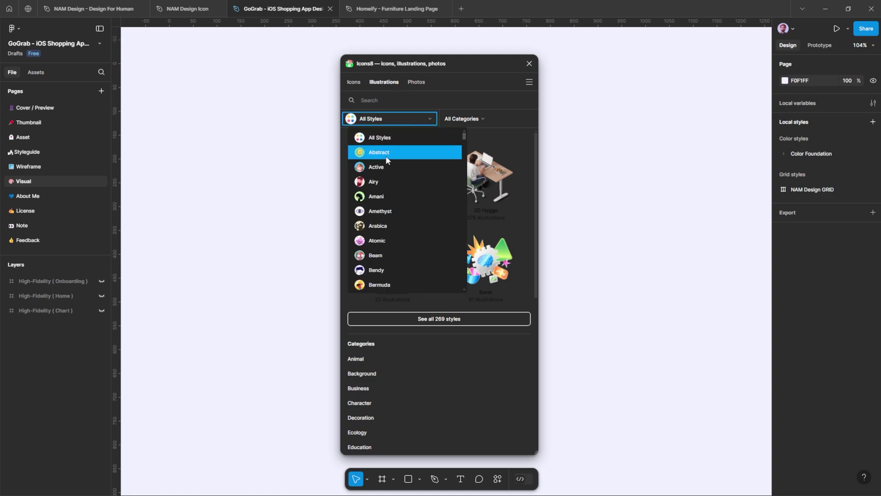
{"action": "scroll", "coordinate": [384, 184], "scroll_direction": "down", "scroll_amount": 1}
{"action": "scroll", "coordinate": [382, 185], "scroll_direction": "up", "scroll_amount": 2}
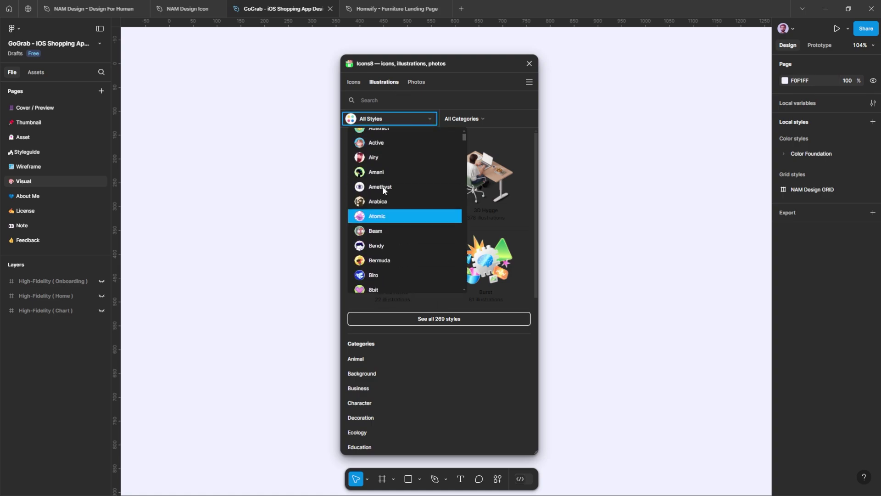
{"action": "left_click", "coordinate": [467, 118]}
{"action": "scroll", "coordinate": [494, 164], "scroll_direction": "down", "scroll_amount": 3}
{"action": "scroll", "coordinate": [500, 193], "scroll_direction": "up", "scroll_amount": 3}
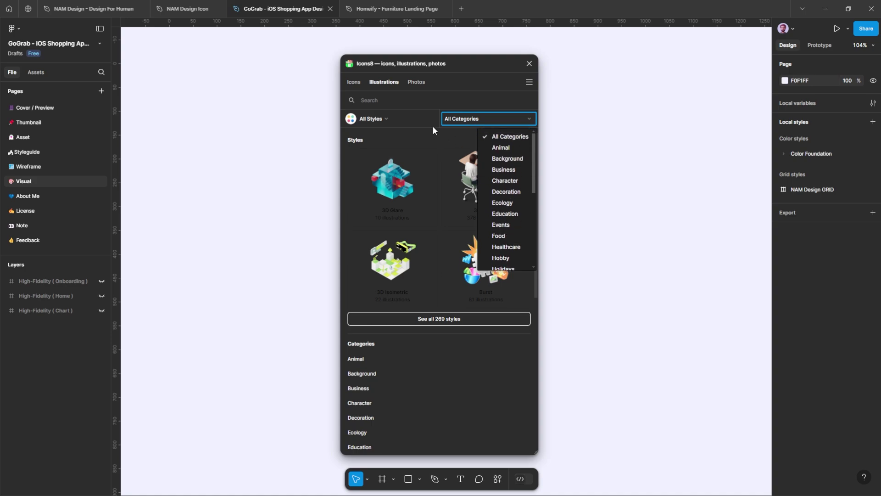
Filter to the Amani style and add the woman-meditating-with-a-lion illustration to the canvas
{"action": "left_click", "coordinate": [416, 118]}
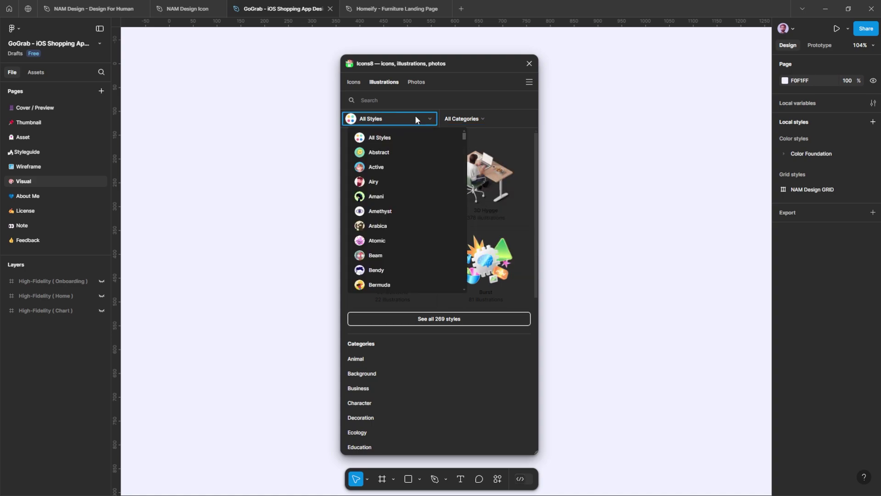
{"action": "left_click", "coordinate": [387, 197]}
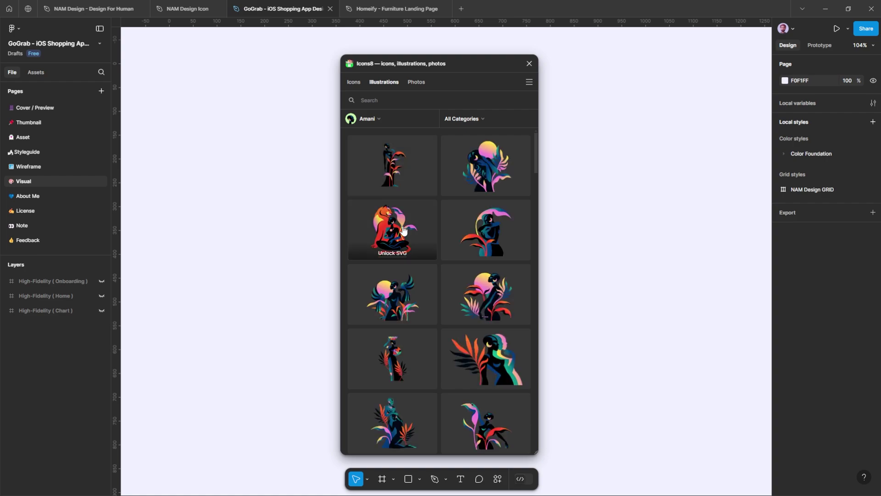
{"action": "left_click", "coordinate": [403, 230]}
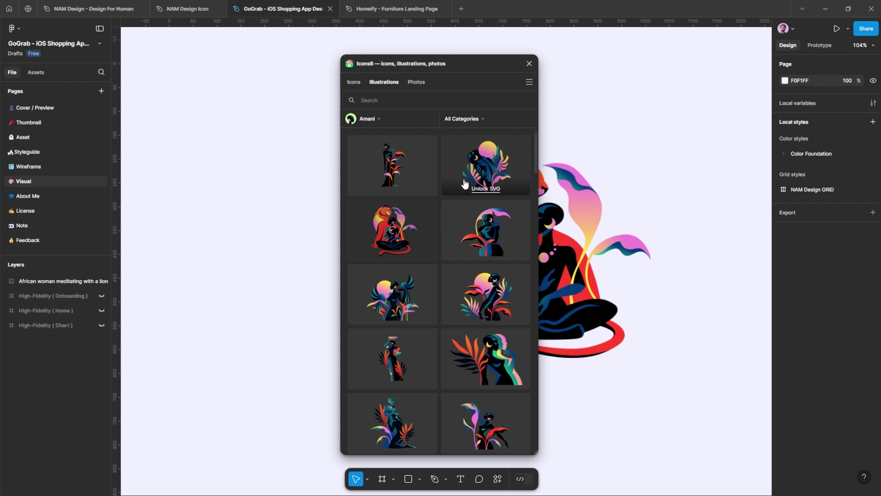
Move the Icons8 window left and filter illustrations to the Food category
{"action": "left_click_drag", "start_coordinate": [456, 63], "coordinate": [340, 60]}
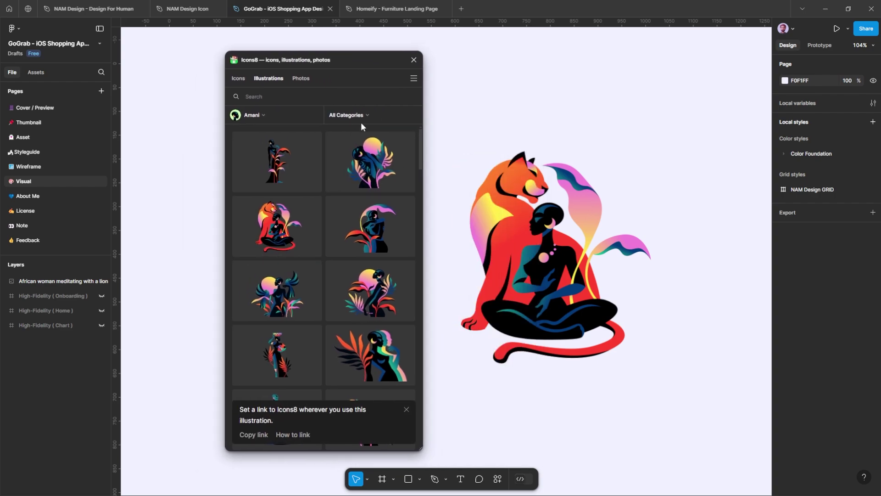
{"action": "left_click", "coordinate": [362, 116]}
{"action": "left_click", "coordinate": [391, 166]}
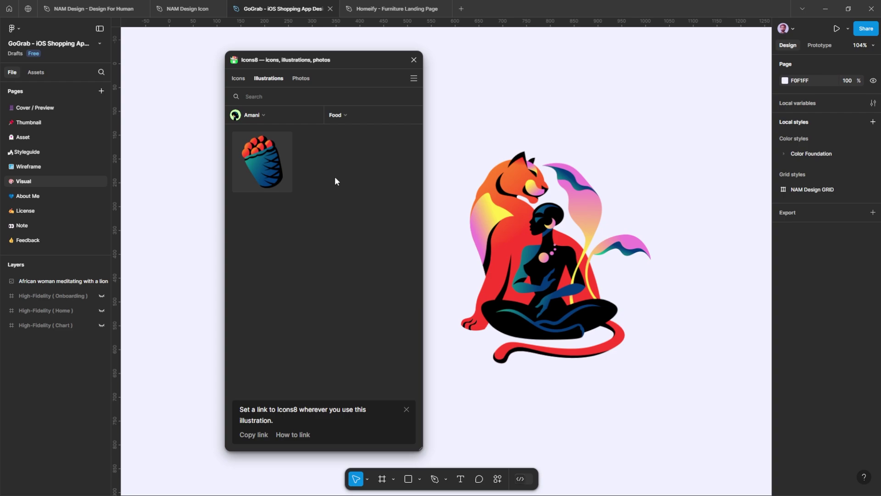
{"action": "mouse_move", "coordinate": [272, 168]}
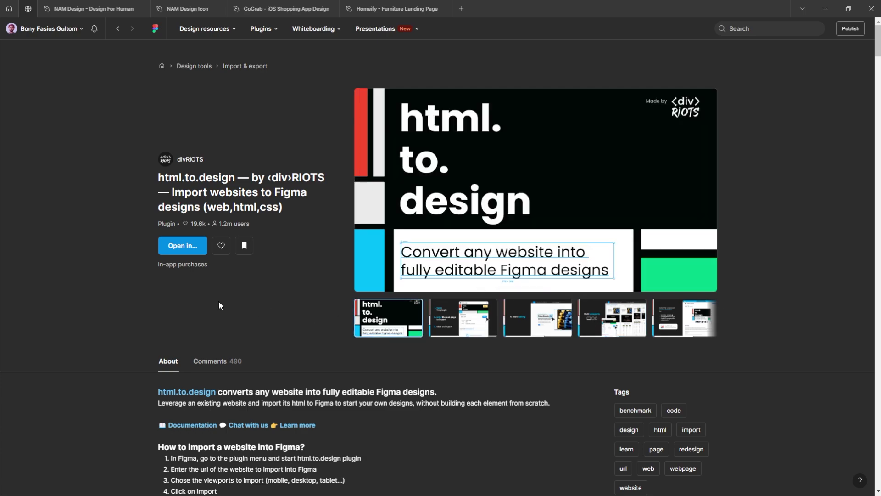
Open html.to.design in the Homeify - Furniture Landing Page file from recent files
{"action": "left_click", "coordinate": [188, 248]}
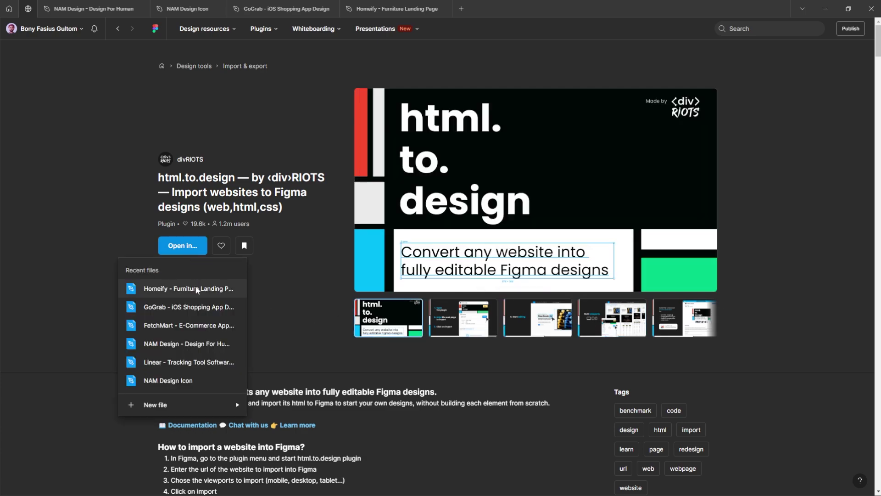
{"action": "left_click", "coordinate": [196, 289]}
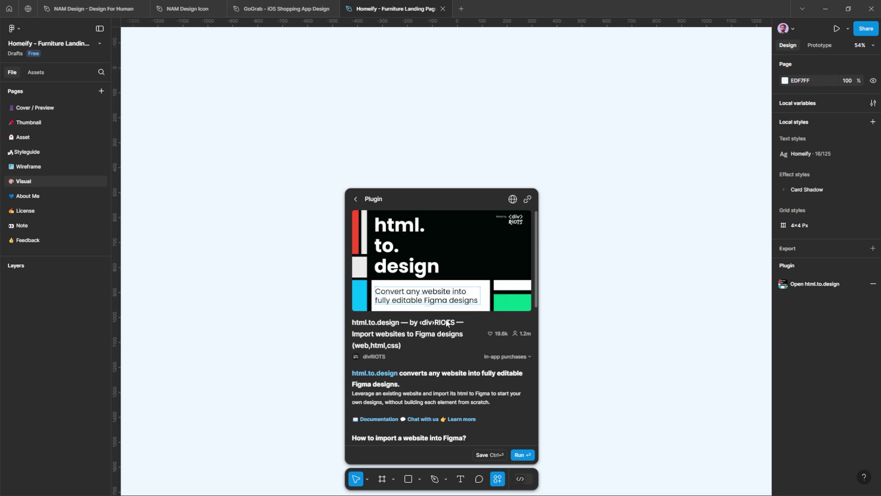
{"action": "scroll", "coordinate": [446, 323], "scroll_direction": "down", "scroll_amount": 5}
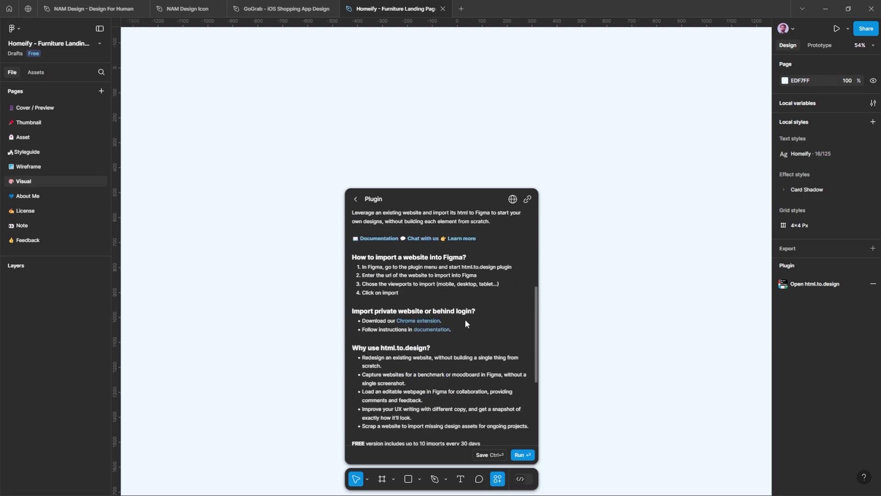
{"action": "scroll", "coordinate": [483, 339], "scroll_direction": "up", "scroll_amount": 5}
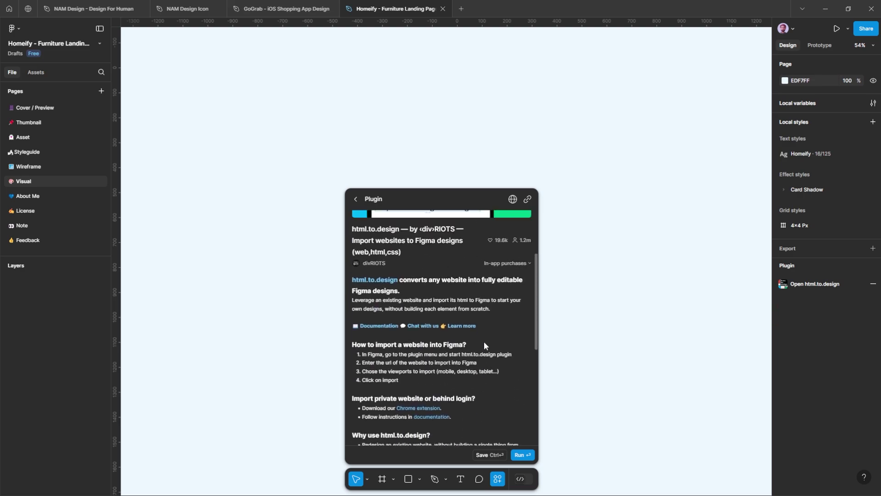
{"action": "left_click", "coordinate": [521, 454]}
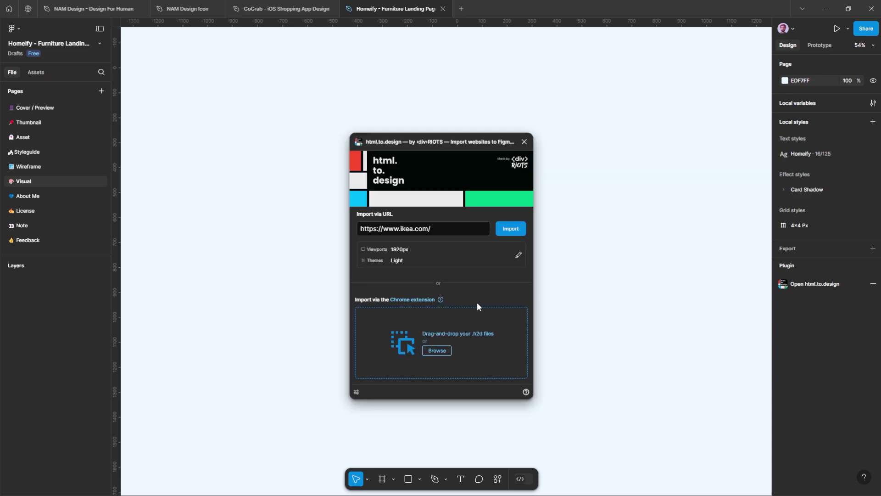
{"action": "left_click", "coordinate": [442, 229]}
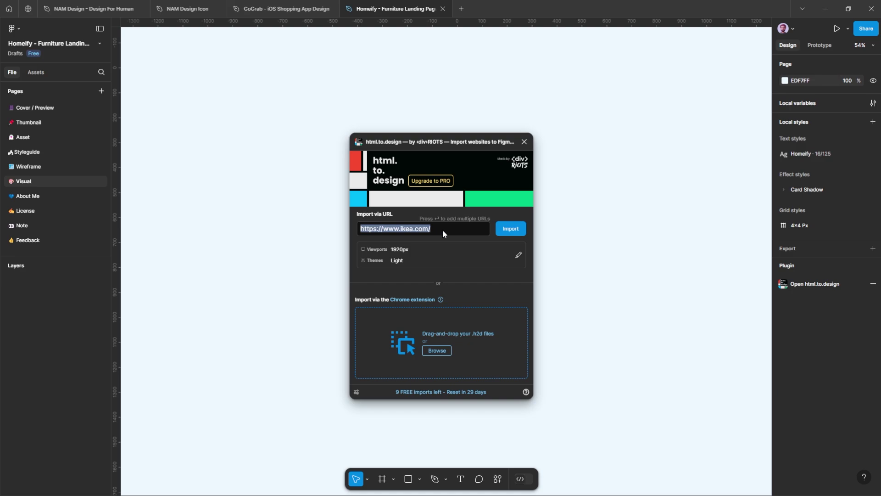
{"action": "left_click", "coordinate": [518, 254]}
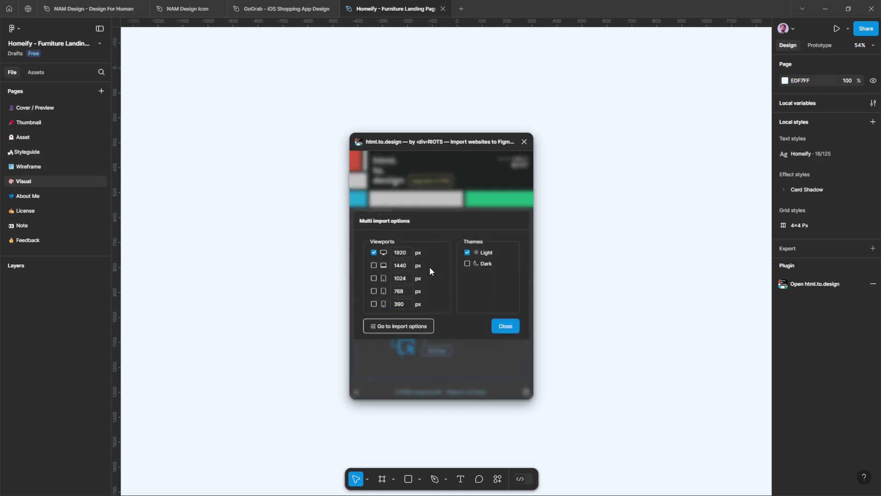
{"action": "left_click", "coordinate": [495, 325]}
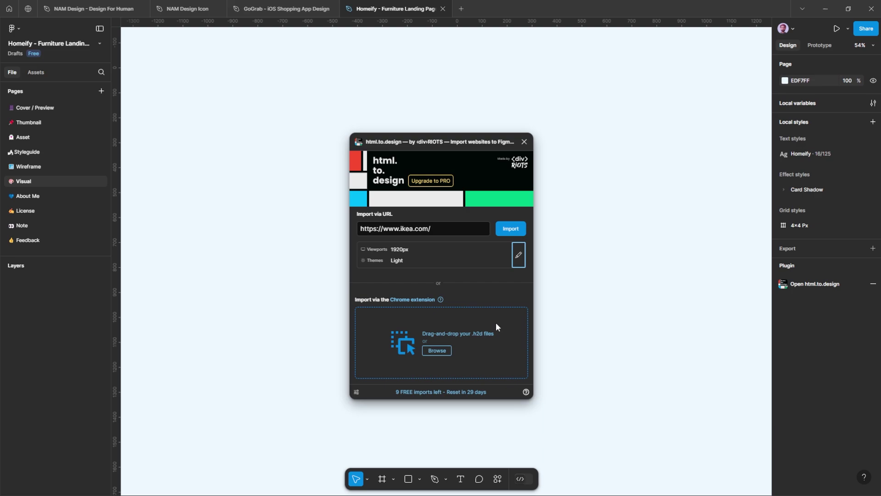
{"action": "left_click", "coordinate": [511, 229]}
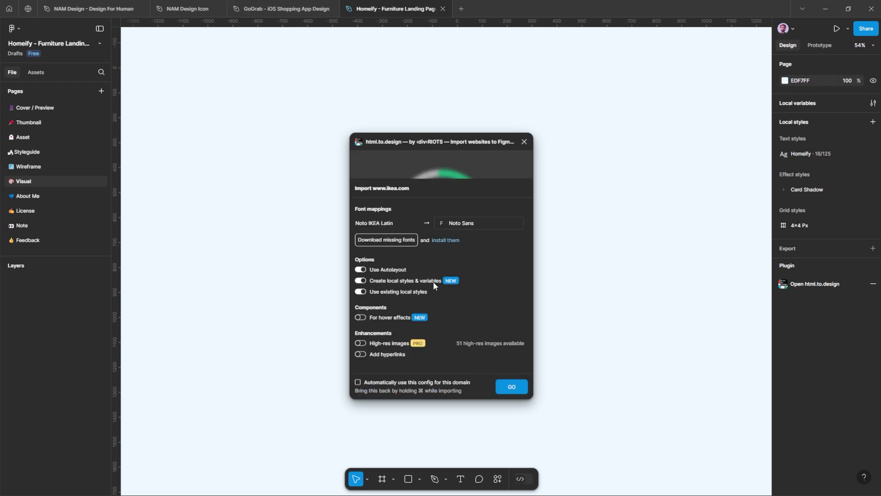
{"action": "left_click", "coordinate": [512, 387]}
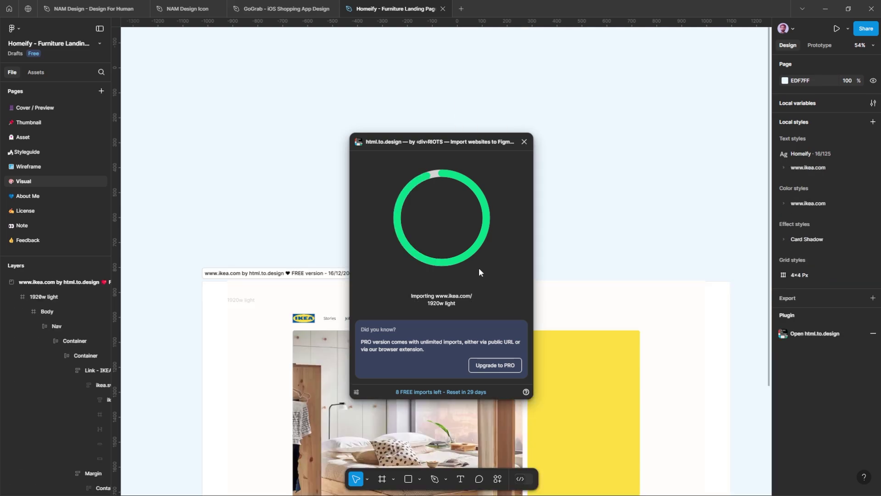
Close the html.to.design window and look over the imported IKEA page
{"action": "left_click", "coordinate": [525, 142]}
{"action": "scroll", "coordinate": [517, 172], "scroll_direction": "down", "scroll_amount": 5}
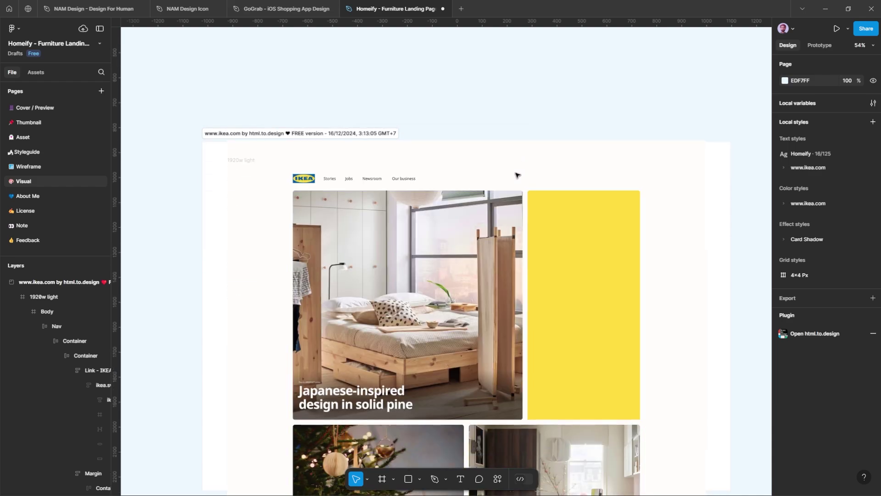
{"action": "scroll", "coordinate": [517, 174], "scroll_direction": "down", "scroll_amount": 1}
{"action": "scroll", "coordinate": [439, 117], "scroll_direction": "up", "scroll_amount": 3}
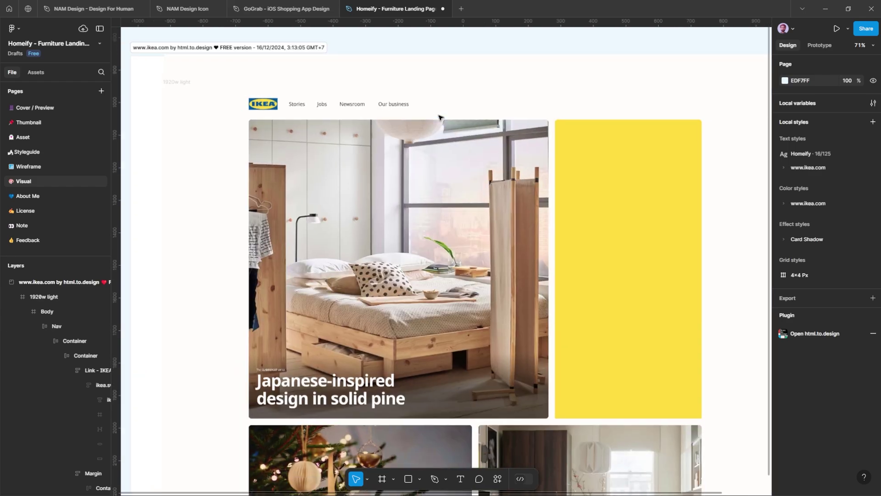
{"action": "left_click_drag", "start_coordinate": [472, 111], "coordinate": [465, 117]}
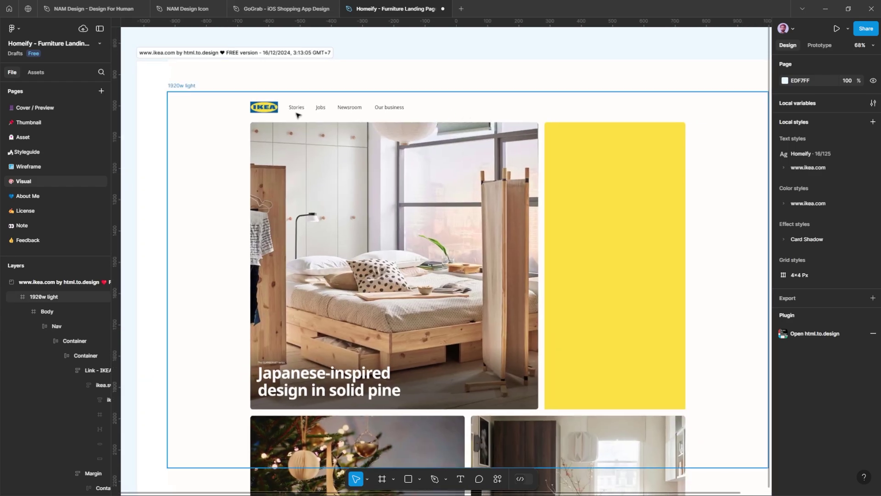
Drill from the Body frame down to the Japanese-inspired heading text and start editing it
{"action": "left_click", "coordinate": [293, 149]}
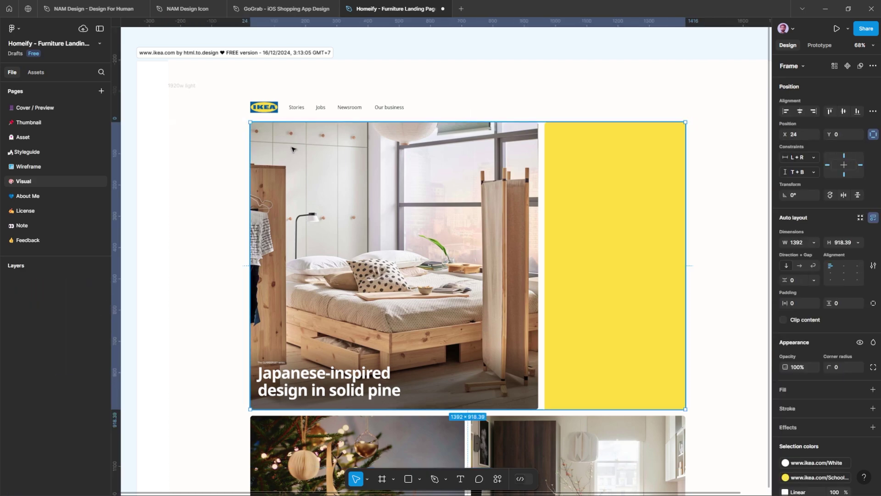
{"action": "double_click", "coordinate": [327, 175]}
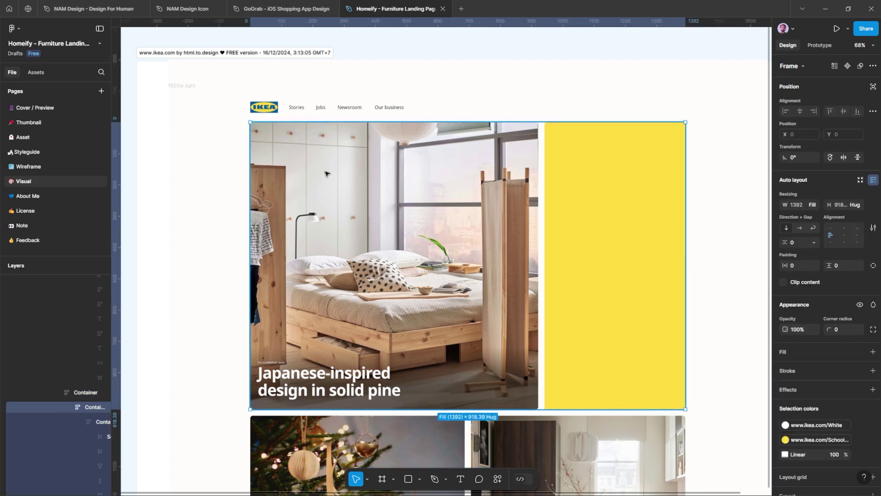
{"action": "double_click", "coordinate": [362, 213]}
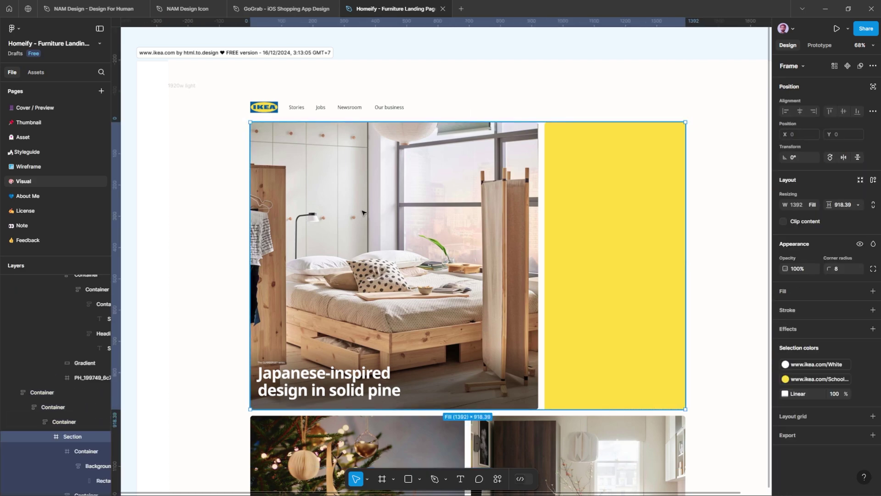
{"action": "double_click", "coordinate": [362, 213]}
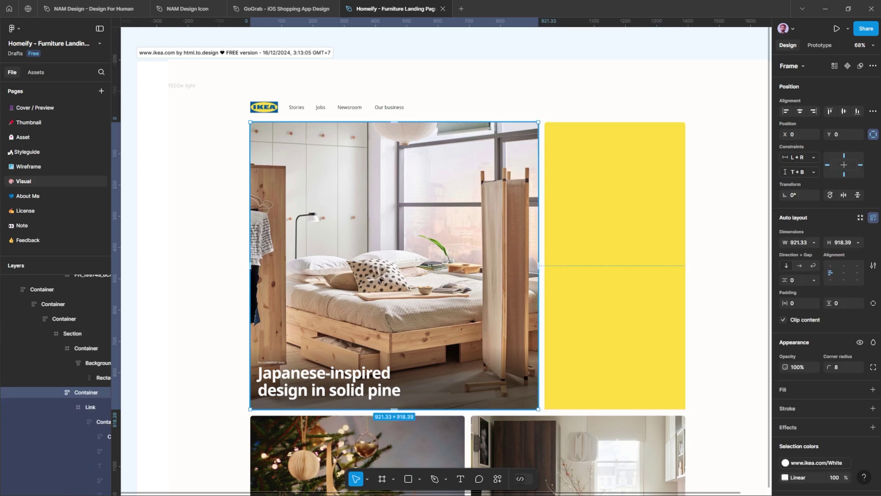
{"action": "double_click", "coordinate": [363, 382]}
{"action": "double_click", "coordinate": [362, 383]}
{"action": "double_click", "coordinate": [362, 382]}
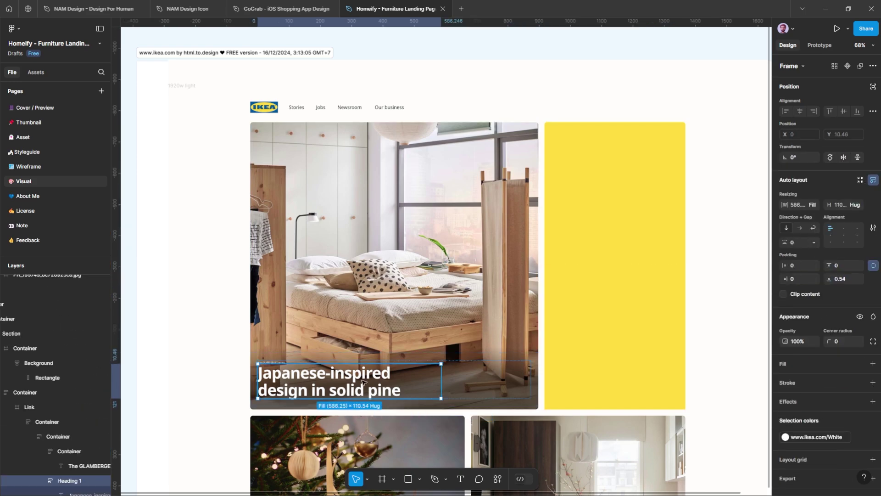
{"action": "double_click", "coordinate": [363, 382]}
{"action": "double_click", "coordinate": [366, 375]}
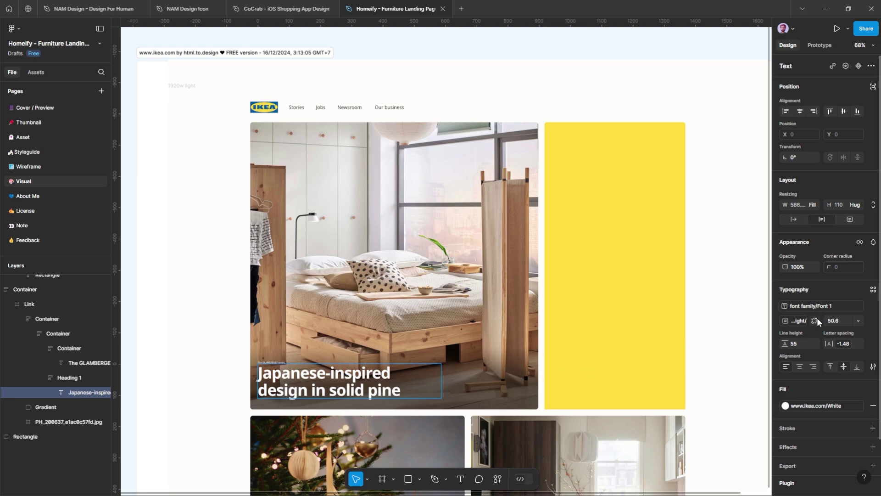
Select the Stories, Jobs, Newsroom and Our business nav links, then the holiday card
{"action": "left_click", "coordinate": [296, 107]}
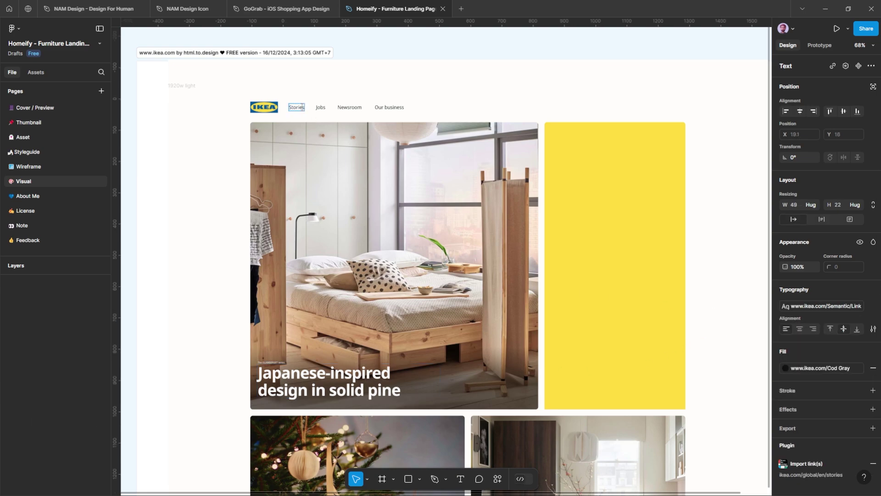
{"action": "left_click", "coordinate": [322, 107]}
{"action": "left_click", "coordinate": [357, 107]}
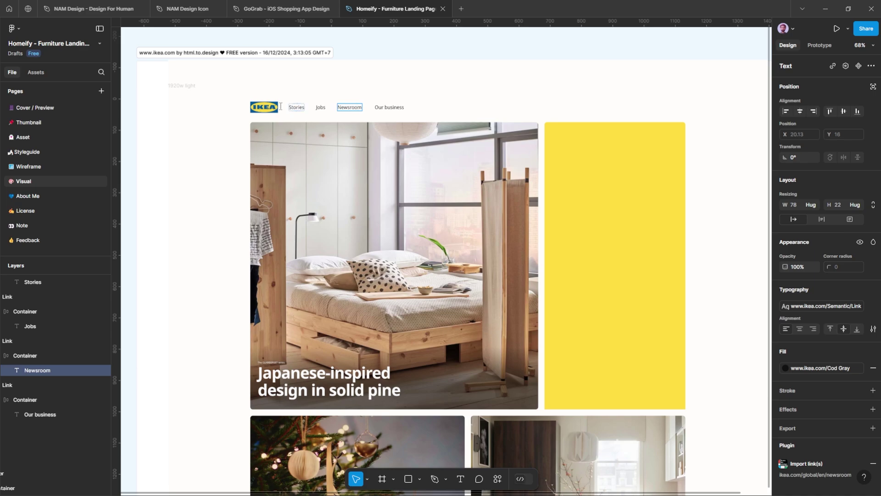
{"action": "left_click", "coordinate": [386, 107]}
{"action": "scroll", "coordinate": [393, 199], "scroll_direction": "down", "scroll_amount": 6}
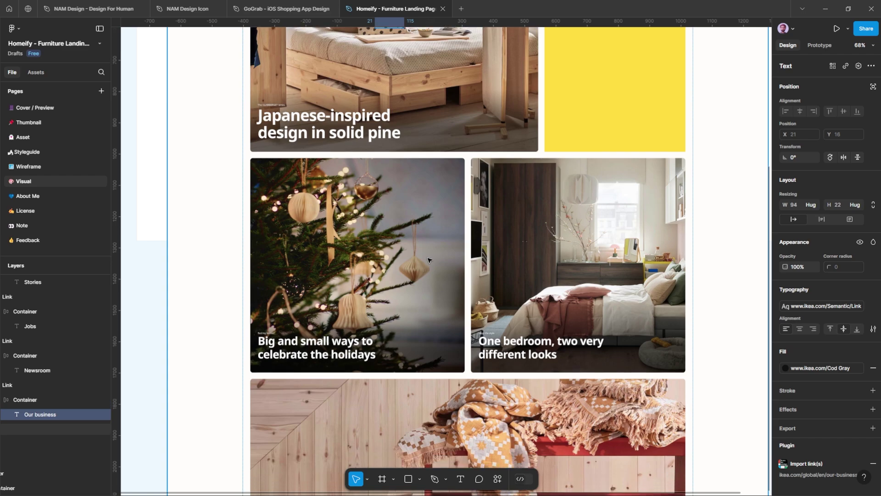
{"action": "left_click", "coordinate": [429, 260]}
{"action": "left_click", "coordinate": [429, 261]}
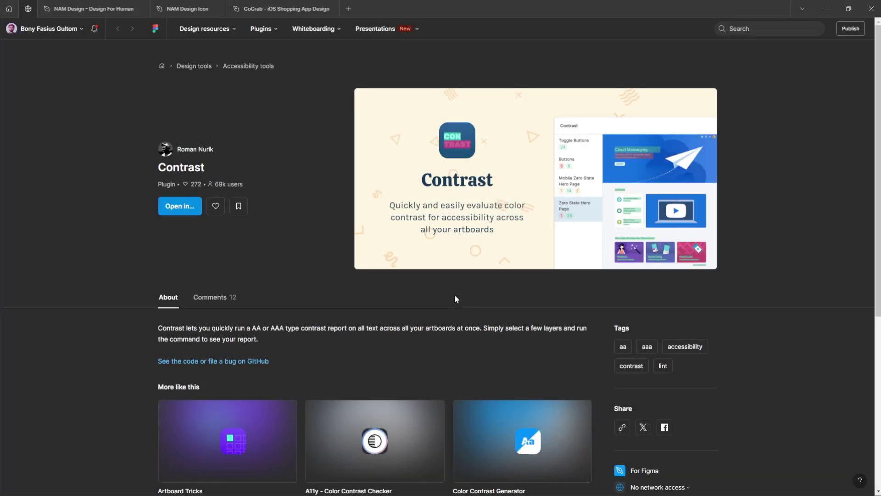
Run Contrast in the GoGrab file on High-Fidelity ( Home ) and open the failing search text
{"action": "left_click", "coordinate": [188, 205]}
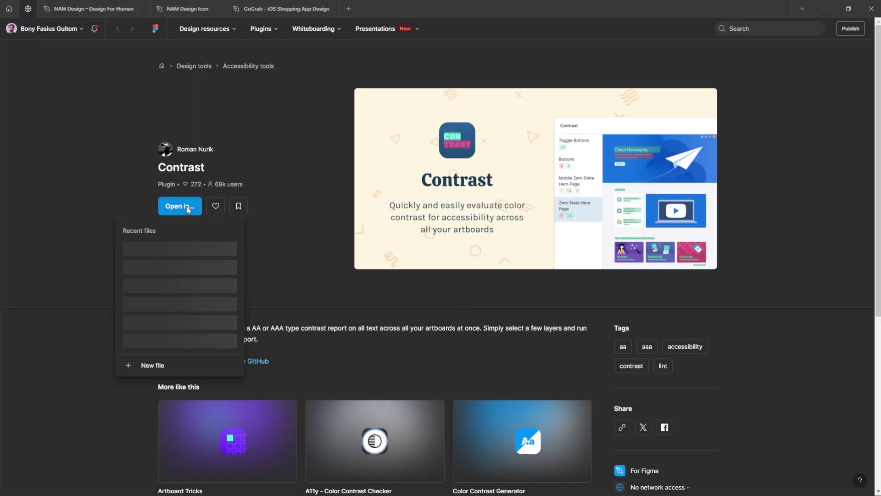
{"action": "left_click", "coordinate": [205, 251]}
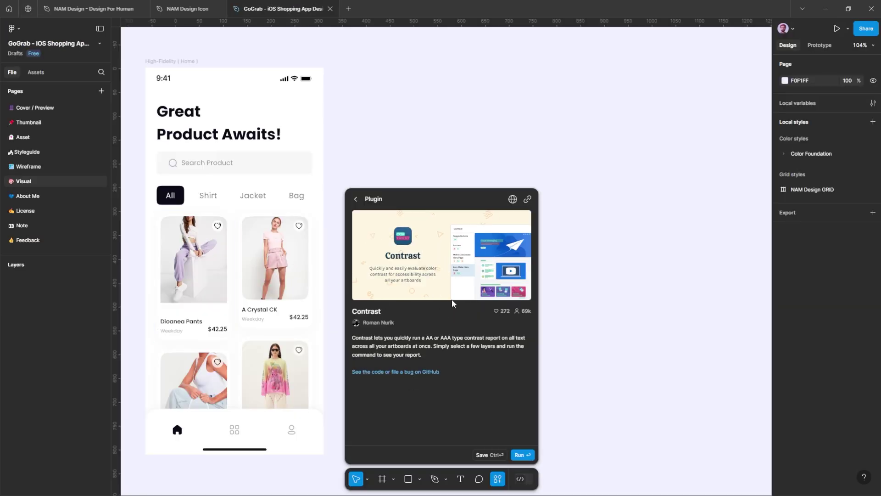
{"action": "left_click", "coordinate": [200, 60]}
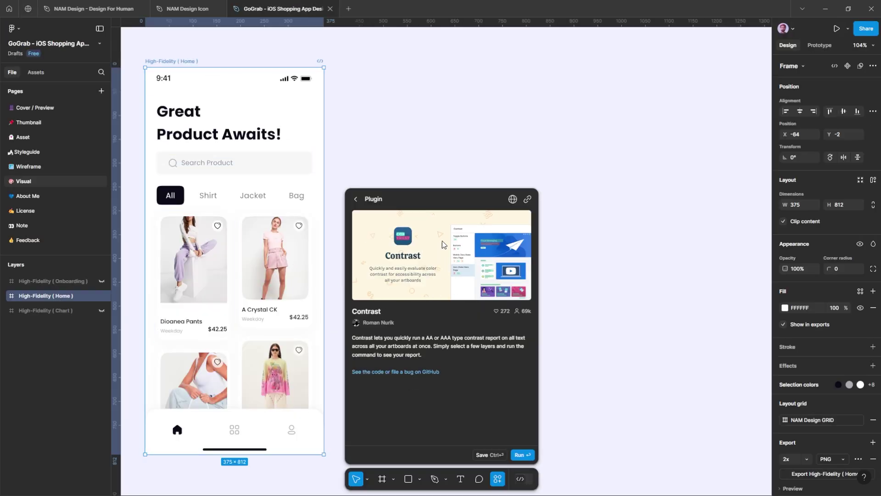
{"action": "left_click", "coordinate": [519, 454]}
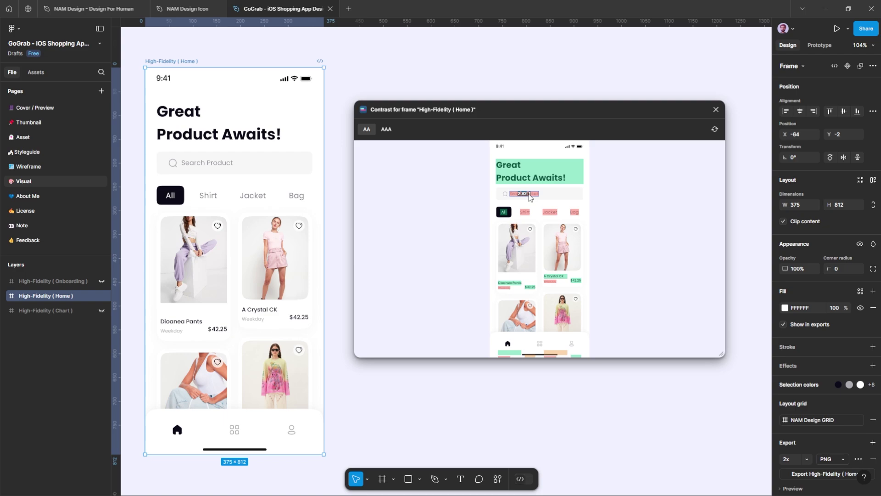
{"action": "left_click", "coordinate": [530, 197]}
Detach the Search Product placeholder's colour style, darken its fill and re-run the contrast check
{"action": "double_click", "coordinate": [250, 263]}
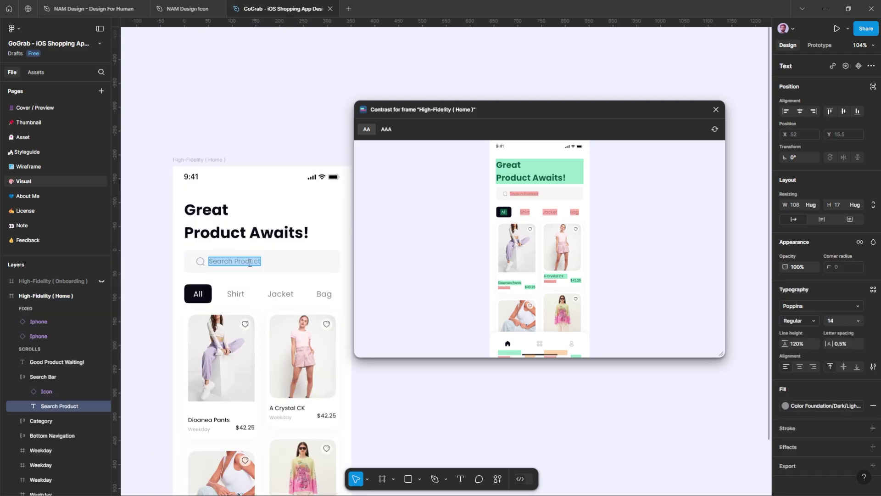
{"action": "left_click", "coordinate": [858, 406]}
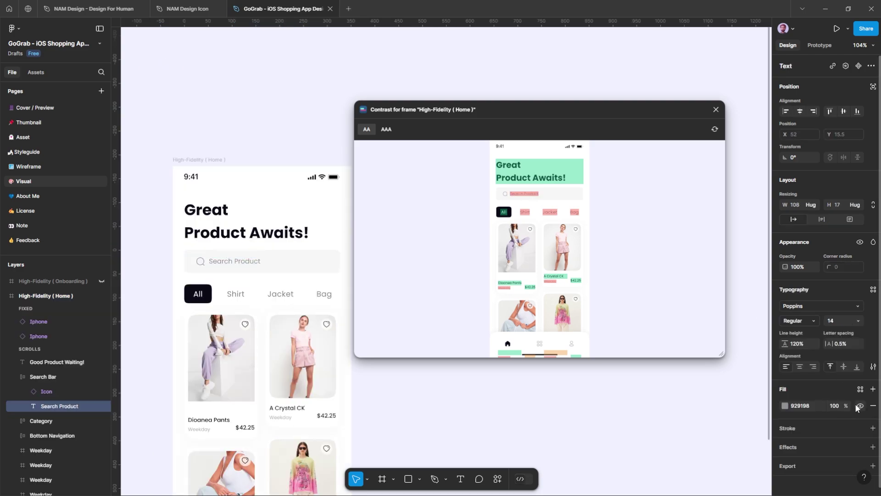
{"action": "left_click", "coordinate": [785, 406]}
{"action": "left_click_drag", "start_coordinate": [625, 110], "coordinate": [576, 94]}
{"action": "left_click_drag", "start_coordinate": [720, 315], "coordinate": [703, 323]}
{"action": "left_click", "coordinate": [763, 237]}
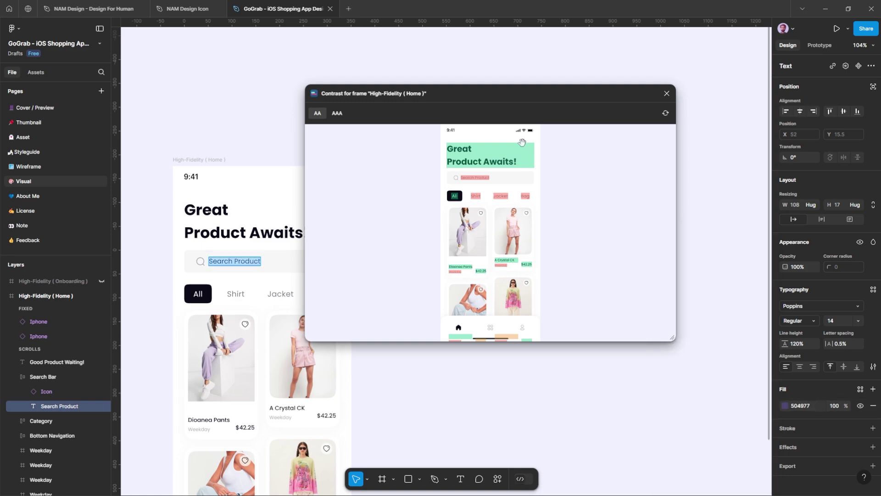
{"action": "left_click_drag", "start_coordinate": [514, 97], "coordinate": [578, 174]}
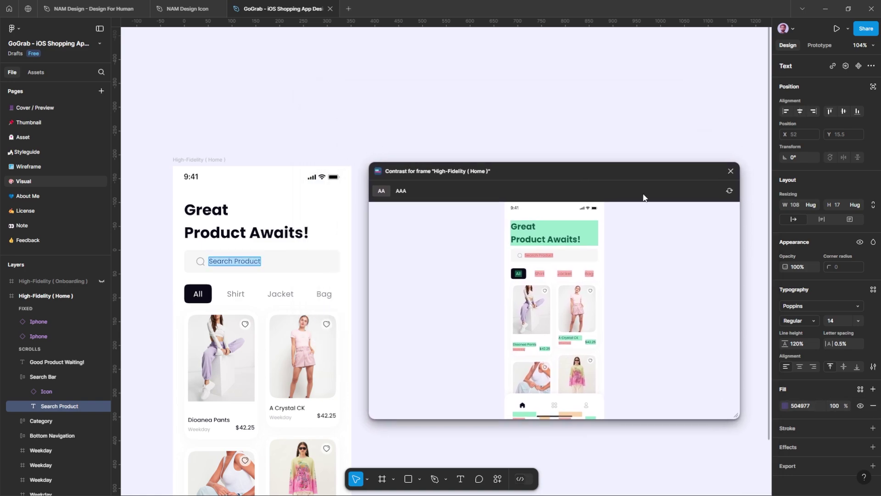
{"action": "left_click", "coordinate": [732, 195]}
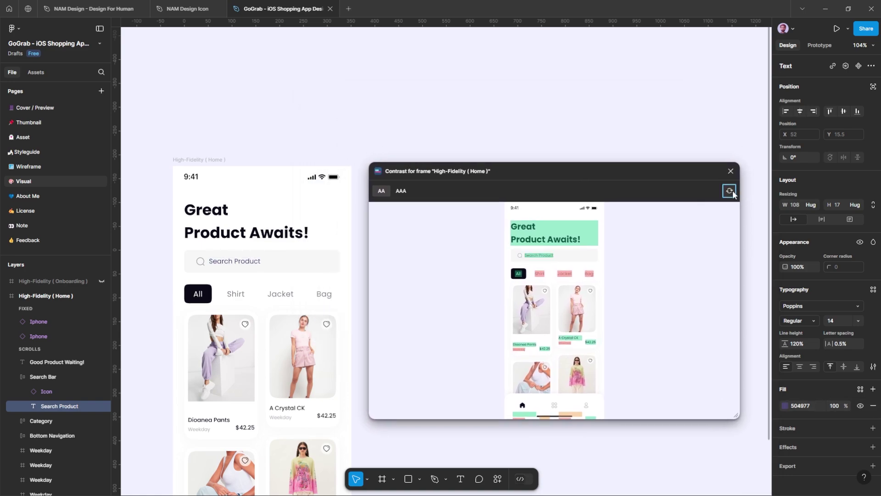
{"action": "left_click", "coordinate": [550, 261]}
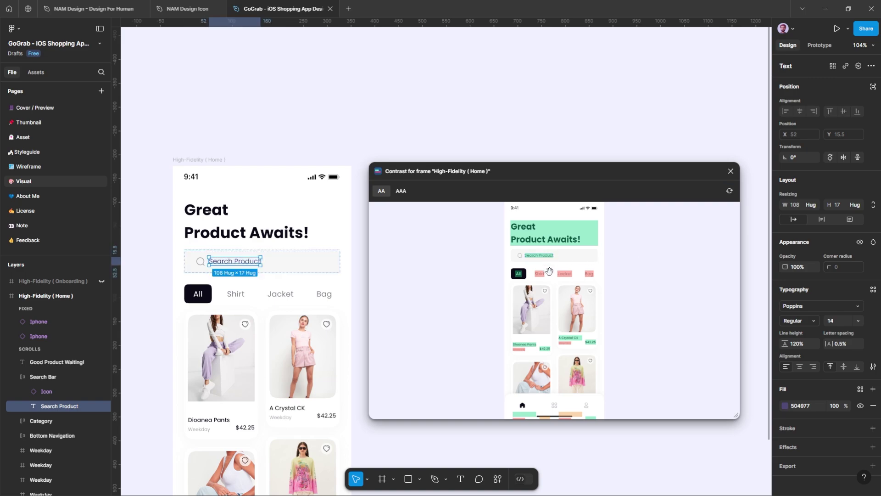
Darken the Shirt category label's fill and refresh the contrast report
{"action": "left_click", "coordinate": [543, 279]}
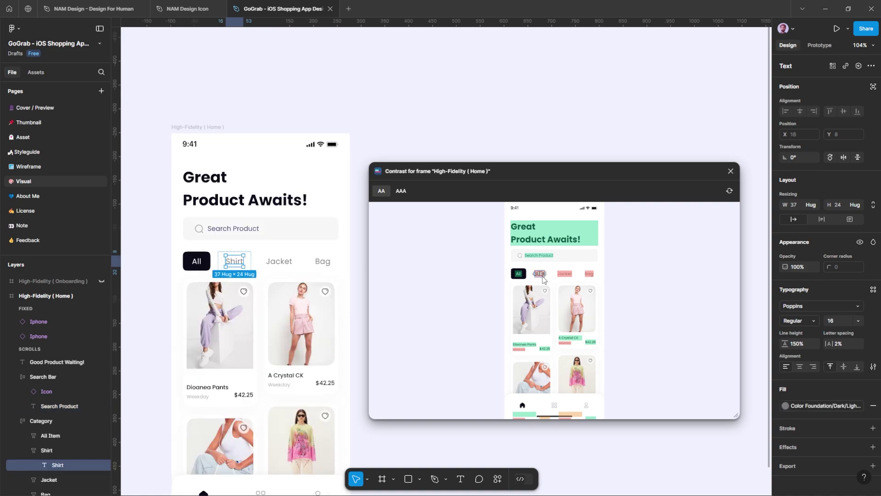
{"action": "left_click", "coordinate": [785, 405]}
{"action": "left_click_drag", "start_coordinate": [667, 178], "coordinate": [613, 157]}
{"action": "mouse_move", "coordinate": [706, 302]}
{"action": "left_mouse_down"}
{"action": "mouse_move", "coordinate": [715, 327]}
{"action": "mouse_move", "coordinate": [700, 315]}
{"action": "mouse_move", "coordinate": [725, 290]}
{"action": "mouse_move", "coordinate": [698, 315]}
{"action": "left_mouse_up"}
{"action": "left_click", "coordinate": [762, 235]}
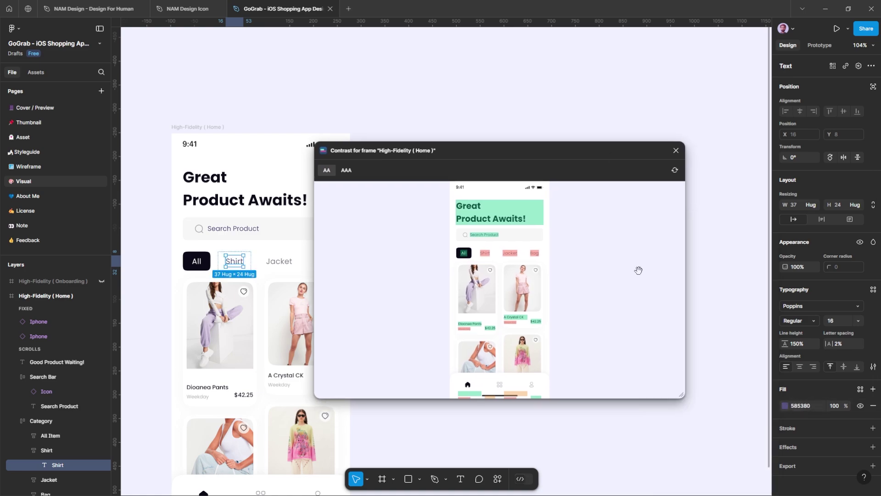
{"action": "left_click", "coordinate": [675, 170]}
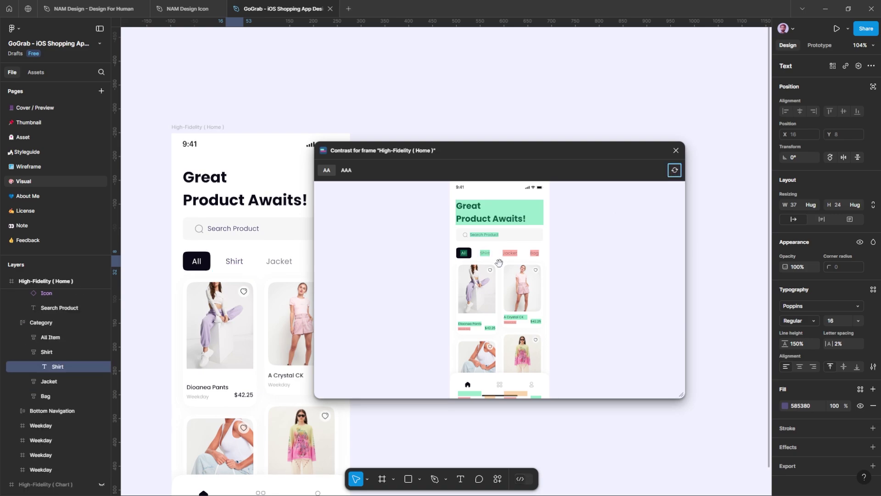
{"action": "mouse_move", "coordinate": [488, 259]}
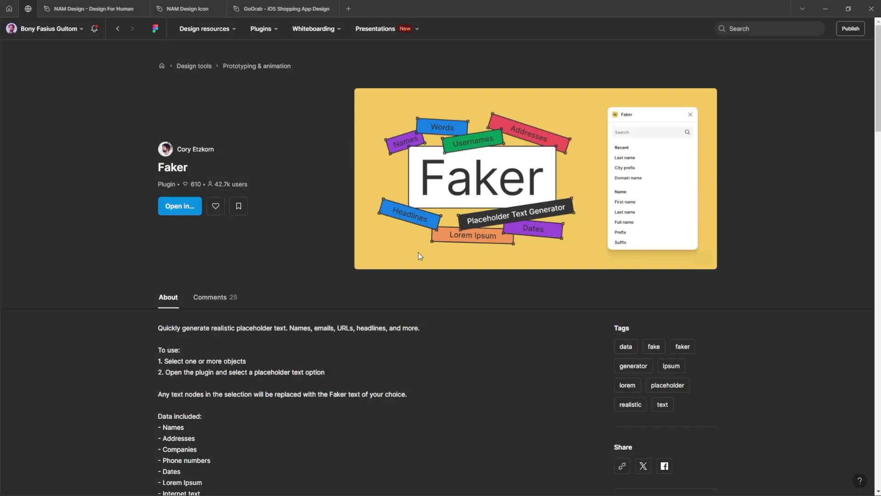
Open the Faker plugin in the GoGrab shopping app file
{"action": "left_click", "coordinate": [183, 207]}
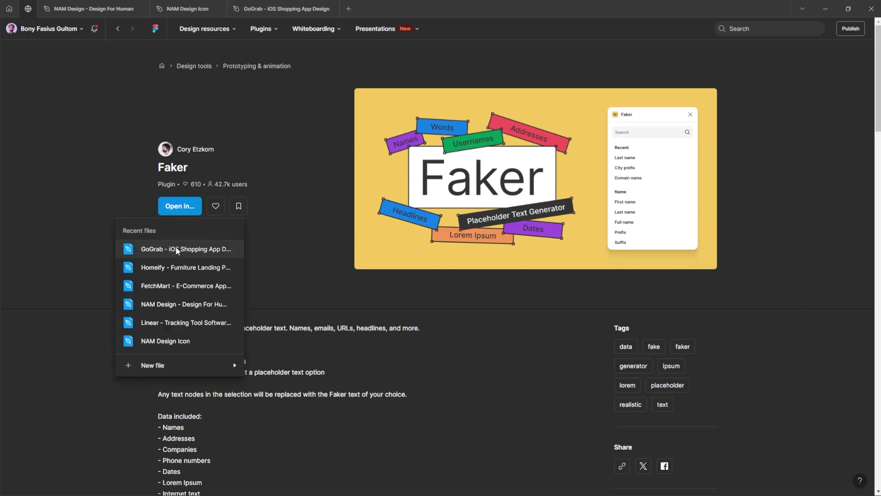
{"action": "left_click", "coordinate": [179, 249]}
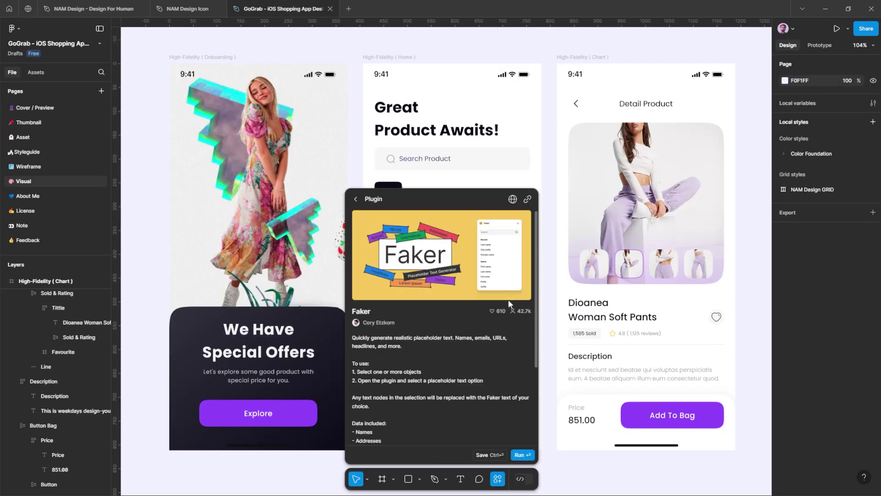
{"action": "scroll", "coordinate": [505, 299], "scroll_direction": "down", "scroll_amount": 1}
{"action": "scroll", "coordinate": [495, 295], "scroll_direction": "down", "scroll_amount": 3}
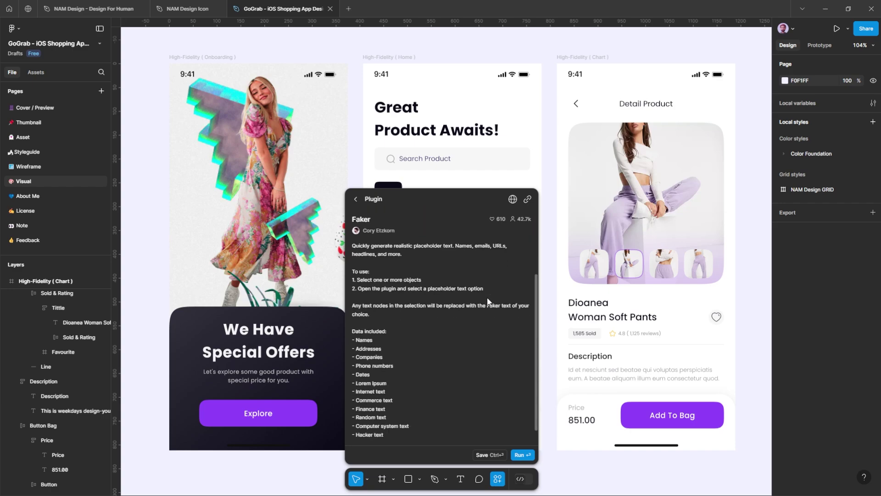
{"action": "scroll", "coordinate": [486, 302], "scroll_direction": "up", "scroll_amount": 2}
{"action": "scroll", "coordinate": [485, 313], "scroll_direction": "up", "scroll_amount": 2}
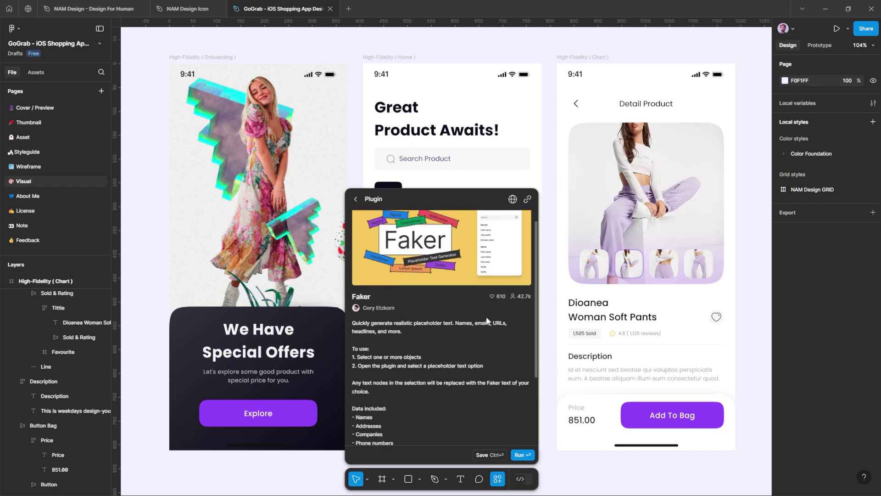
{"action": "left_click", "coordinate": [556, 329]}
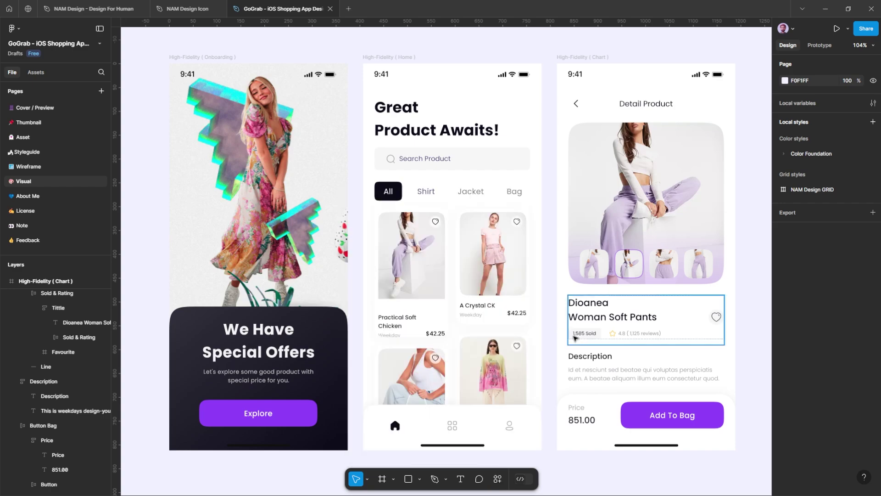
Apply Faker's Price to the 851.00 price text, regenerating until it reads 633.00
{"action": "double_click", "coordinate": [588, 421]}
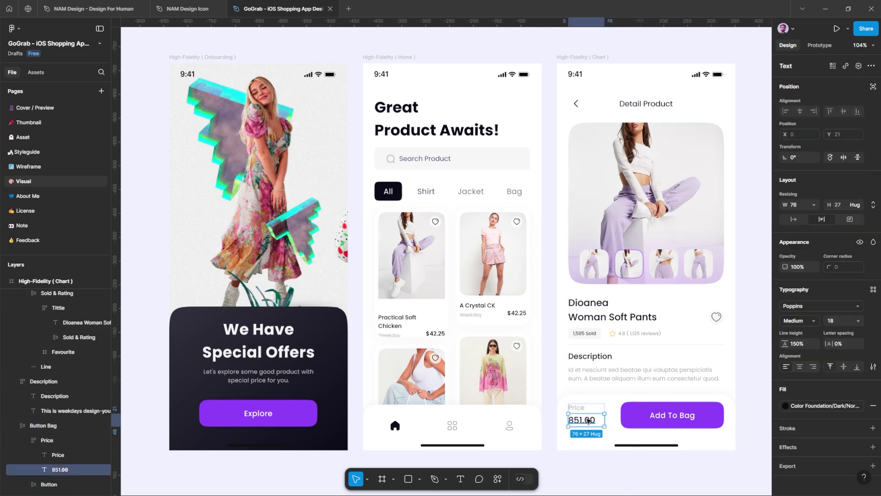
{"action": "right_click", "coordinate": [588, 420]}
{"action": "mouse_move", "coordinate": [615, 384]}
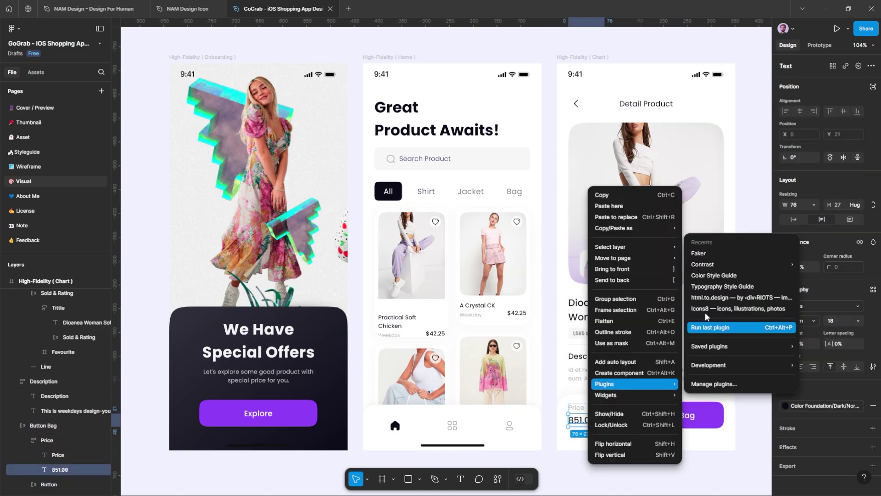
{"action": "left_click", "coordinate": [711, 255]}
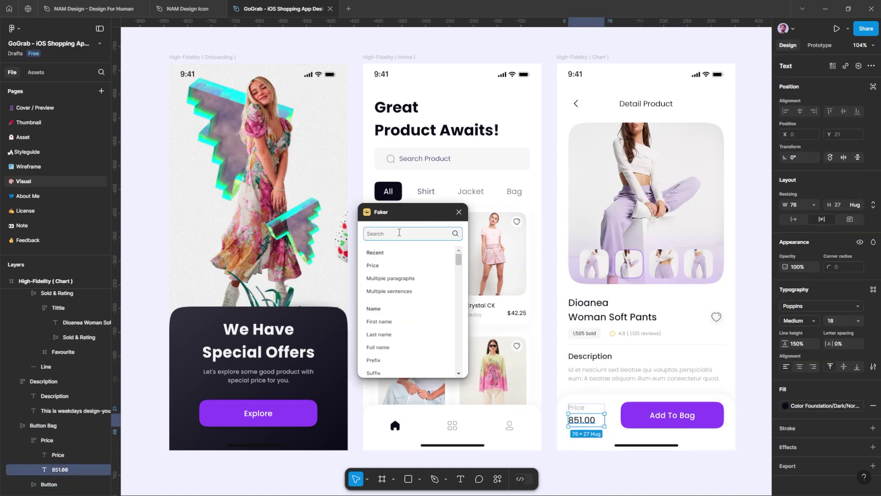
{"action": "type", "text": "price"}
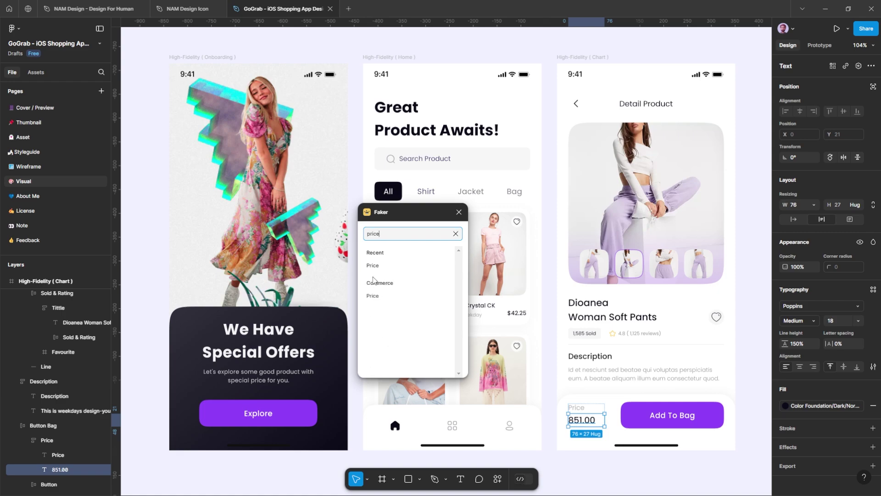
{"action": "left_click", "coordinate": [375, 266]}
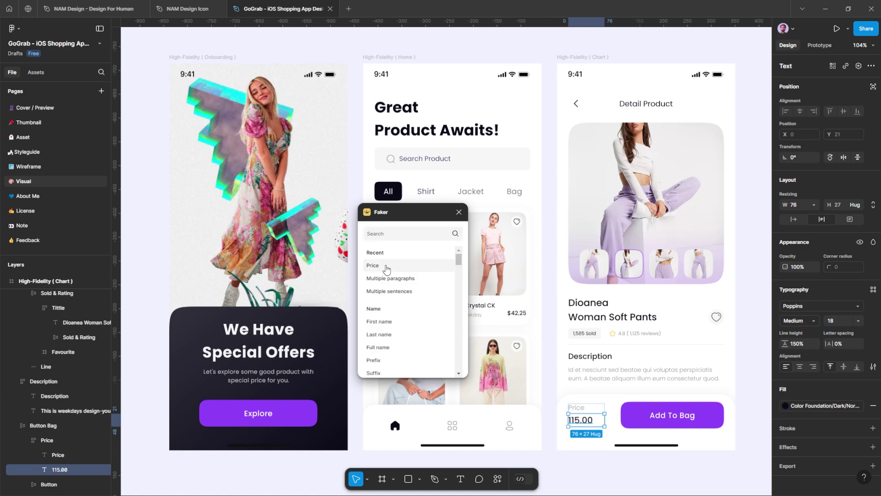
{"action": "left_click", "coordinate": [385, 269]}
{"action": "left_click", "coordinate": [385, 269]}
{"action": "left_click", "coordinate": [386, 269]}
{"action": "left_click", "coordinate": [385, 269]}
{"action": "left_click", "coordinate": [385, 269]}
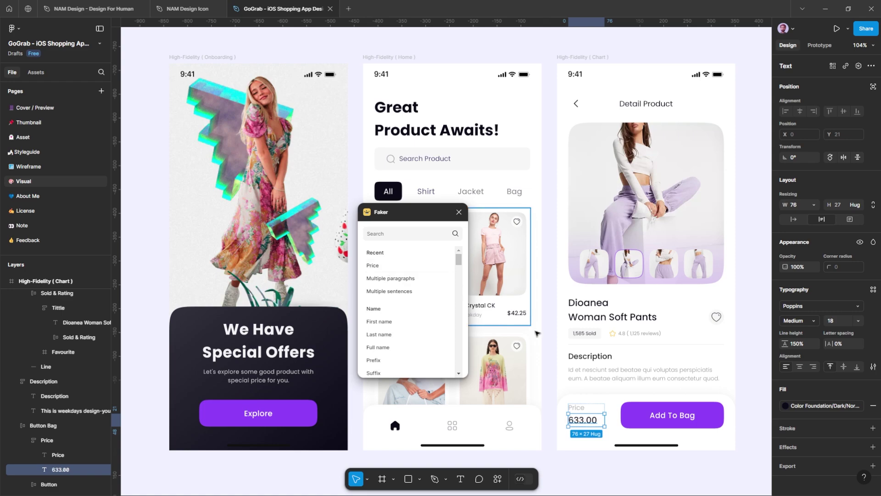
Fill the product description with fresh Faker multiple sentences
{"action": "left_click", "coordinate": [615, 374]}
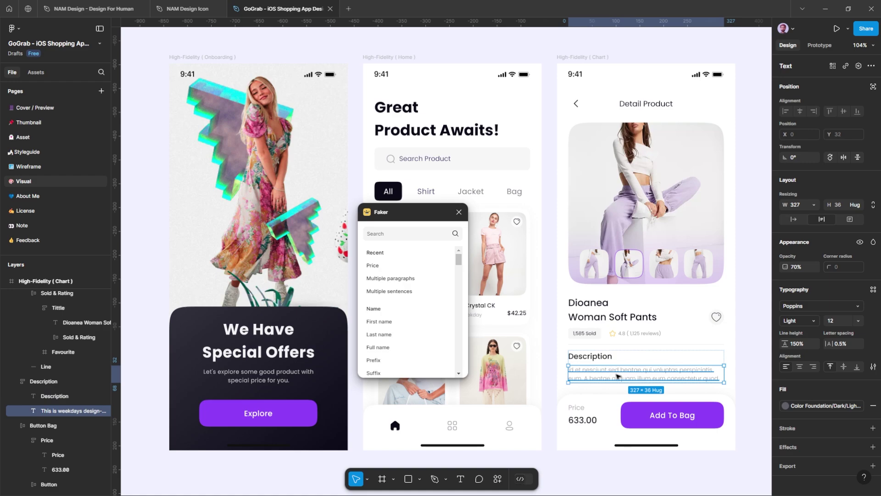
{"action": "left_click", "coordinate": [415, 293]}
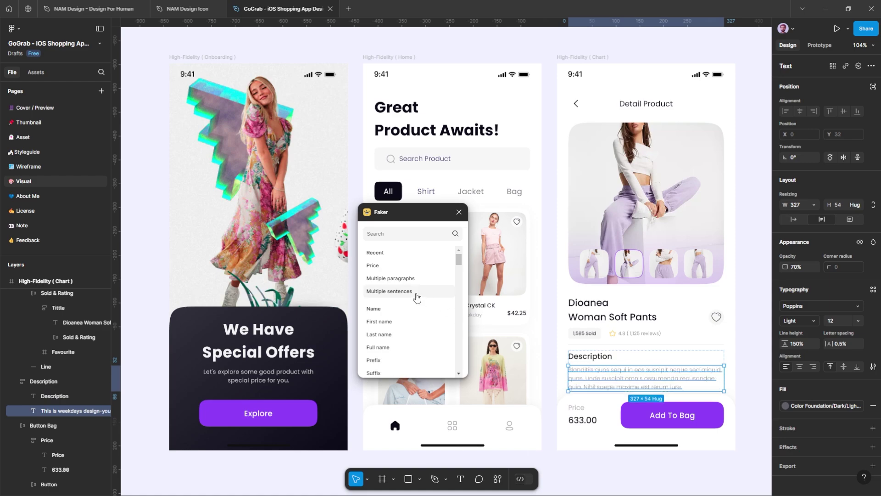
{"action": "left_click", "coordinate": [415, 294]}
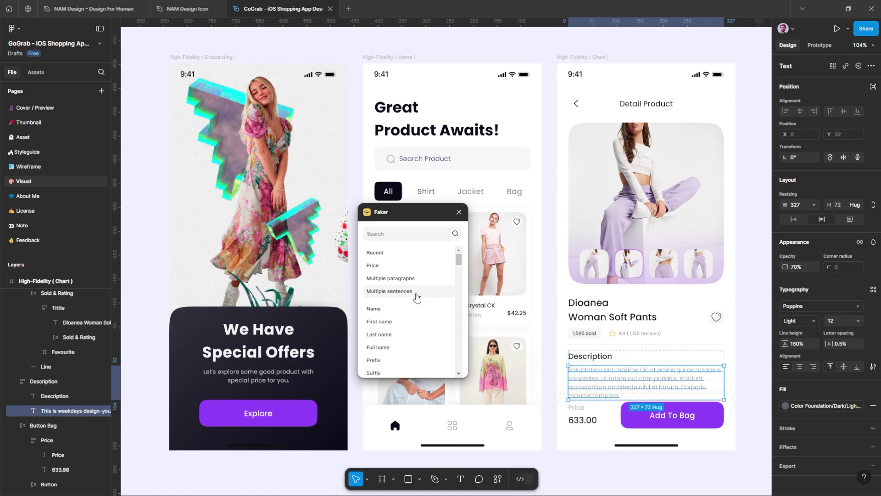
{"action": "left_click", "coordinate": [415, 293]}
{"action": "left_click", "coordinate": [417, 294]}
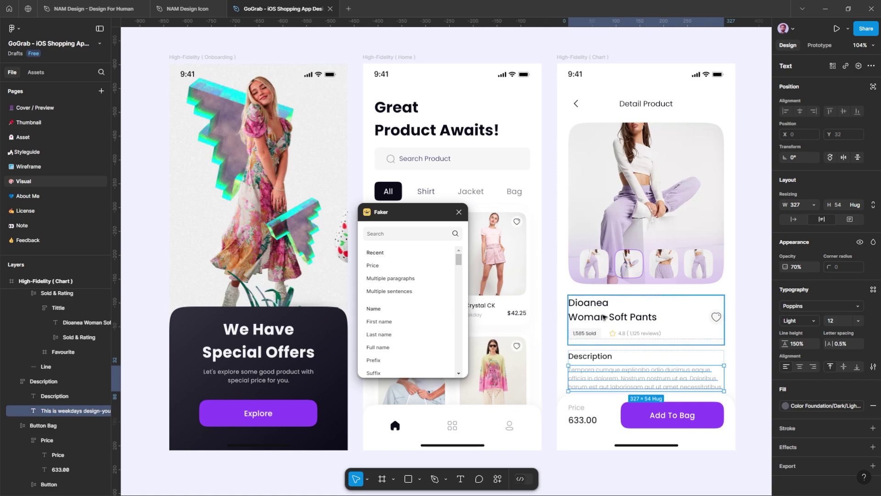
Replace the product title with a random Faker full name, then close Faker
{"action": "left_click", "coordinate": [603, 317]}
{"action": "left_click", "coordinate": [603, 317]}
{"action": "scroll", "coordinate": [413, 321], "scroll_direction": "down", "scroll_amount": 2}
{"action": "left_click", "coordinate": [393, 303]}
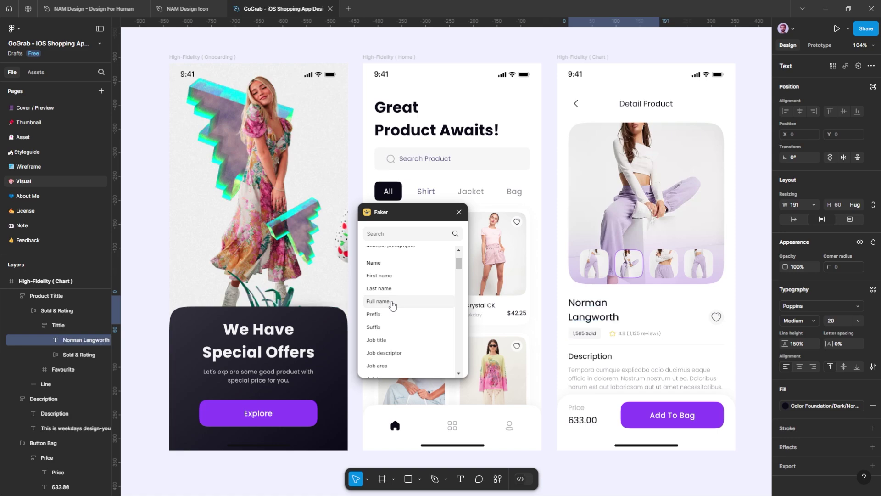
{"action": "left_click", "coordinate": [392, 304]}
{"action": "left_click", "coordinate": [393, 304]}
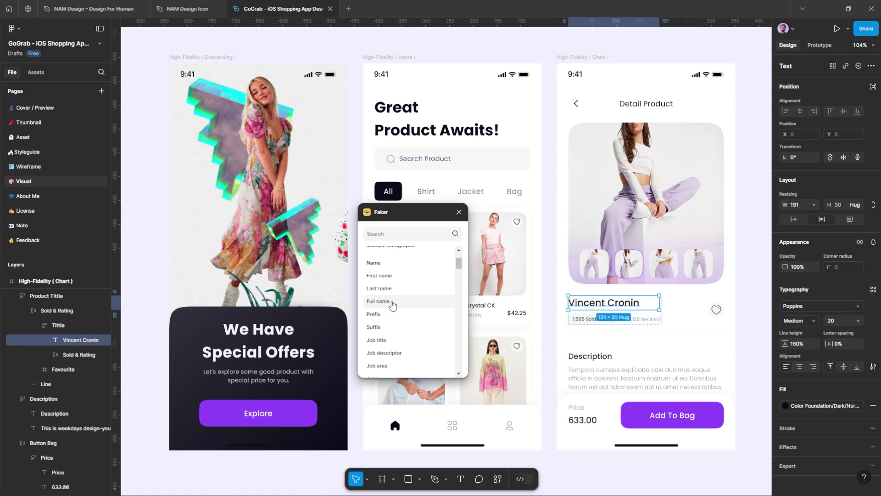
{"action": "left_click", "coordinate": [393, 303]}
{"action": "left_click", "coordinate": [393, 304]}
{"action": "left_click", "coordinate": [392, 304]}
{"action": "left_click", "coordinate": [392, 304]}
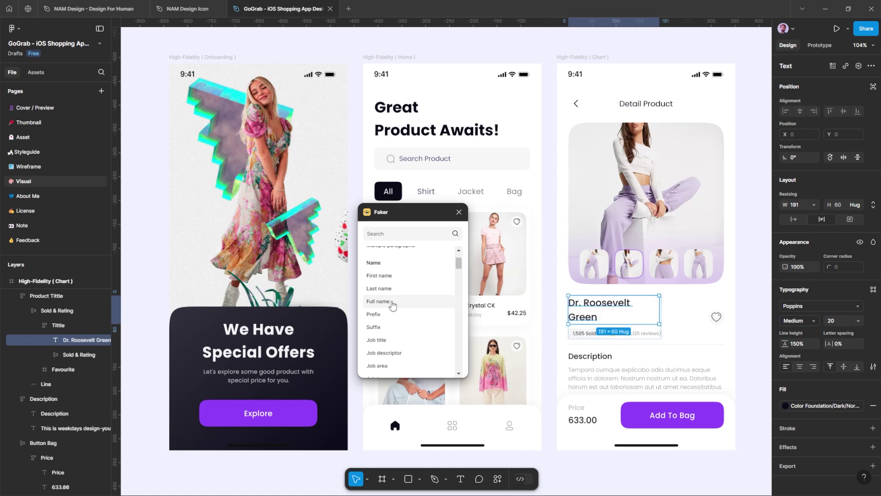
{"action": "left_click", "coordinate": [458, 212]}
Deselect the title and open Typography Style Guide in the Podeth E-Learning Platform Landing file
{"action": "left_click", "coordinate": [547, 260]}
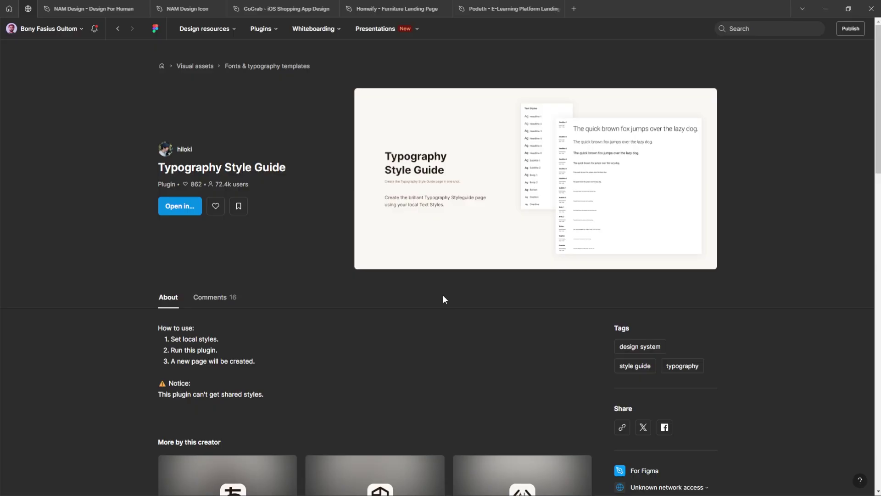
{"action": "mouse_move", "coordinate": [546, 169]}
{"action": "left_click", "coordinate": [183, 209]}
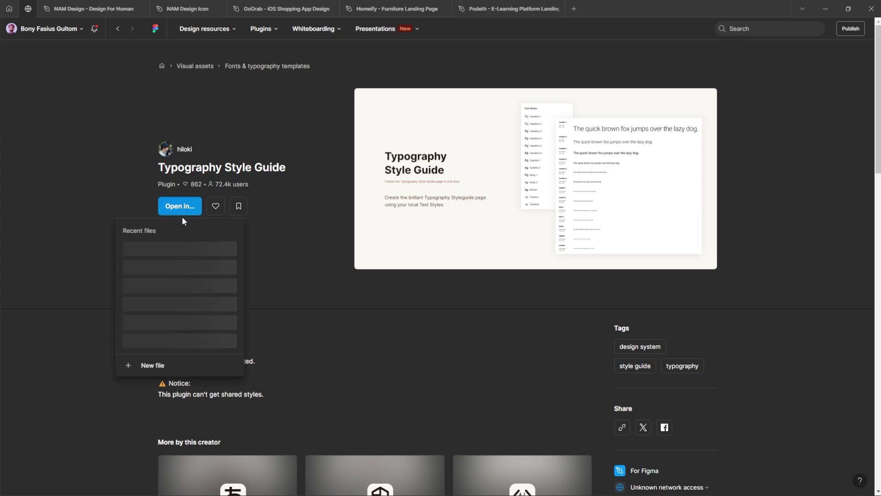
{"action": "left_click", "coordinate": [175, 250]}
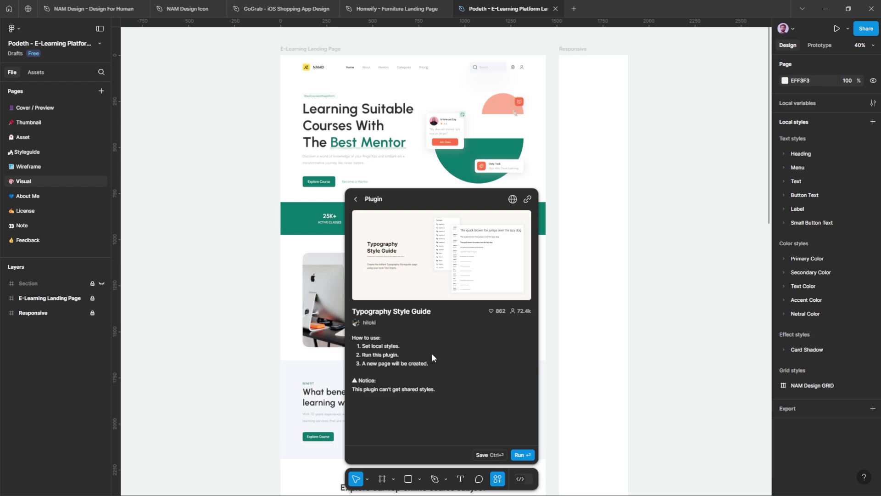
Run Typography Style Guide, browse the generated Typography page and select its Heading section
{"action": "left_click", "coordinate": [521, 457]}
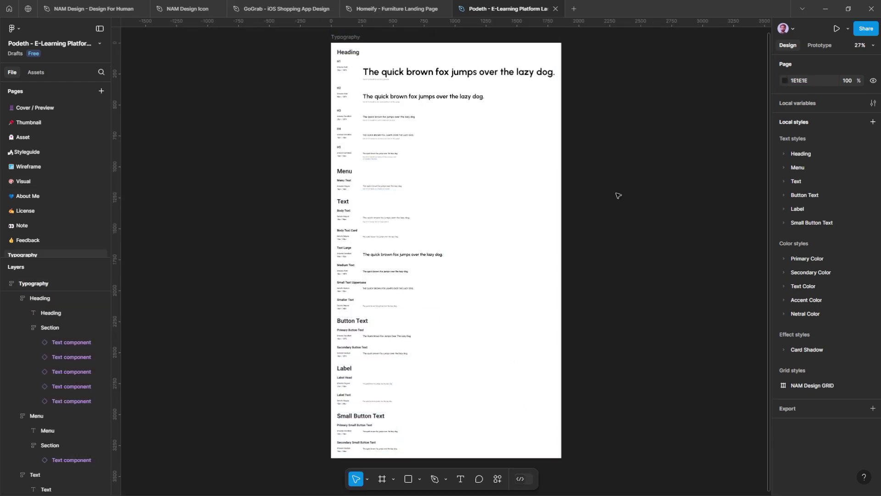
{"action": "scroll", "coordinate": [517, 133], "scroll_direction": "up", "scroll_amount": 5}
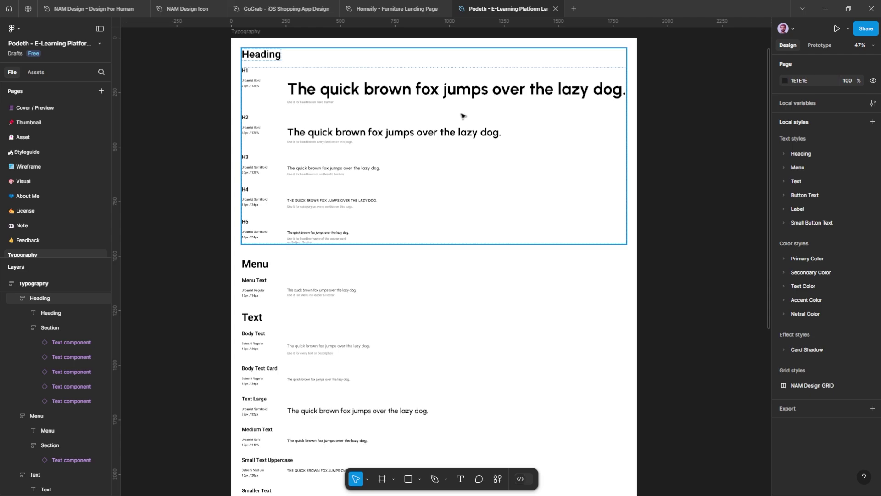
{"action": "scroll", "coordinate": [465, 128], "scroll_direction": "down", "scroll_amount": 1}
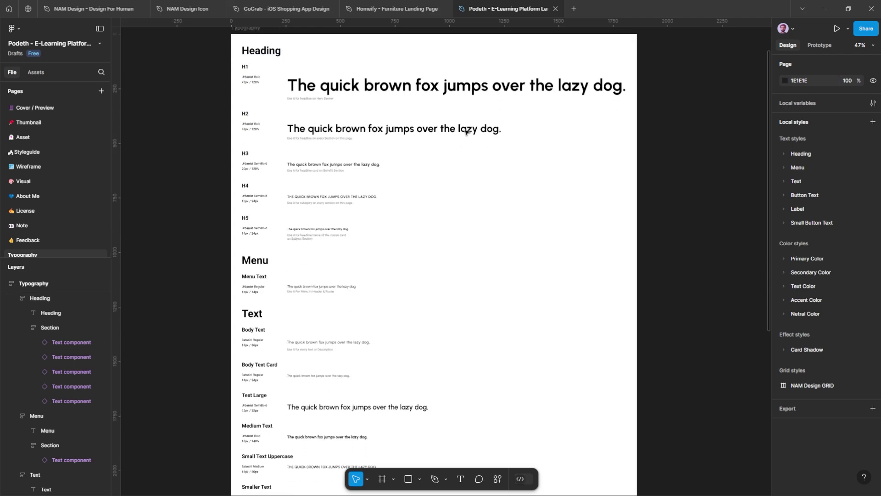
{"action": "scroll", "coordinate": [464, 146], "scroll_direction": "down", "scroll_amount": 10}
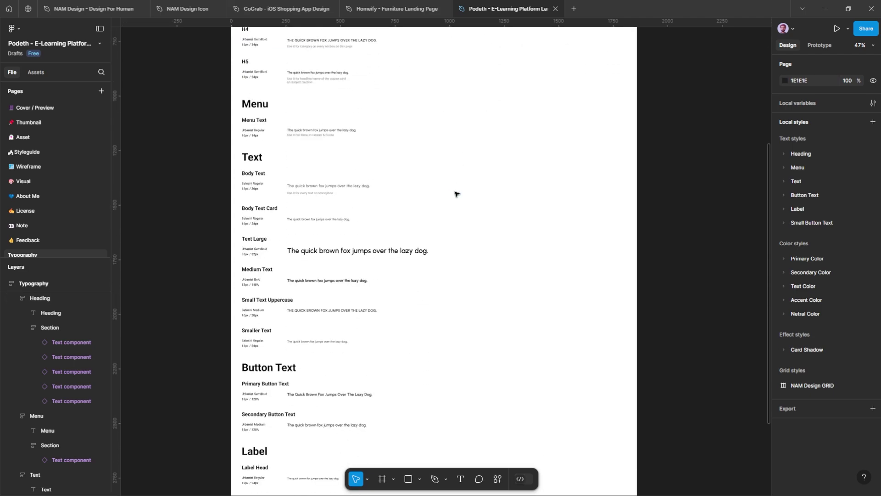
{"action": "scroll", "coordinate": [456, 193], "scroll_direction": "down", "scroll_amount": 7}
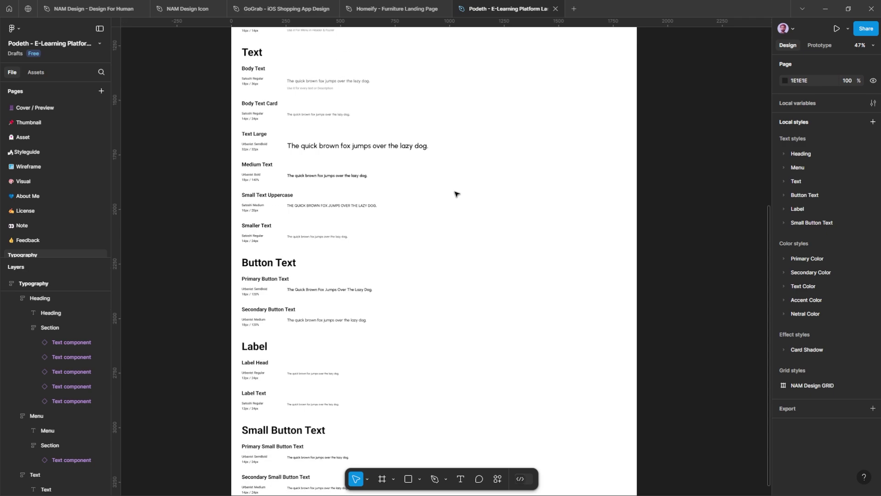
{"action": "scroll", "coordinate": [455, 193], "scroll_direction": "down", "scroll_amount": 3}
{"action": "scroll", "coordinate": [288, 419], "scroll_direction": "up", "scroll_amount": 3}
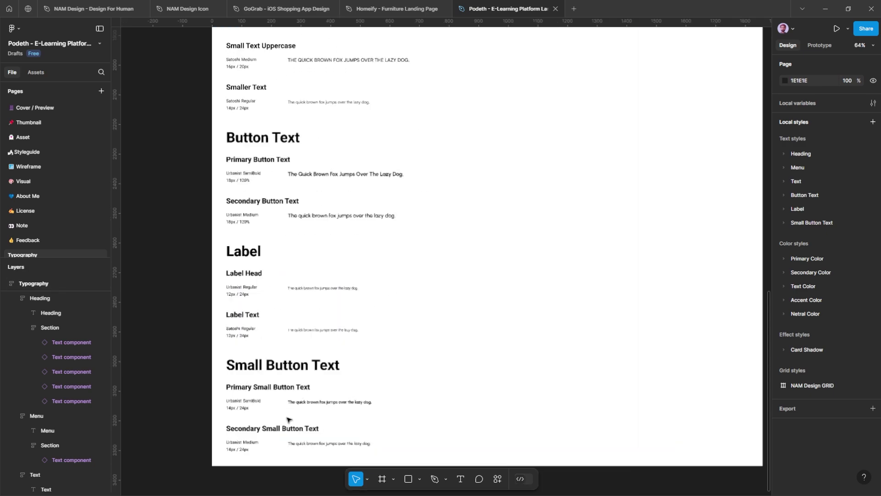
{"action": "scroll", "coordinate": [288, 419], "scroll_direction": "up", "scroll_amount": 8}
{"action": "scroll", "coordinate": [288, 419], "scroll_direction": "up", "scroll_amount": 2}
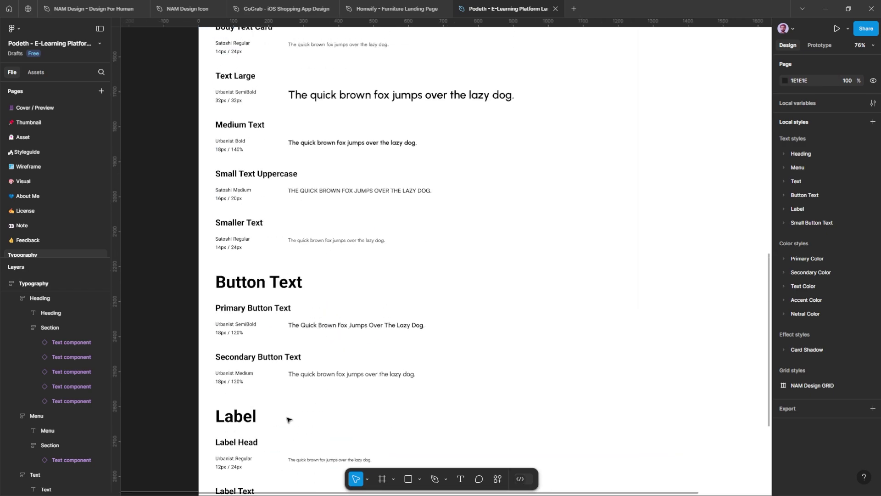
{"action": "scroll", "coordinate": [288, 419], "scroll_direction": "up", "scroll_amount": 10}
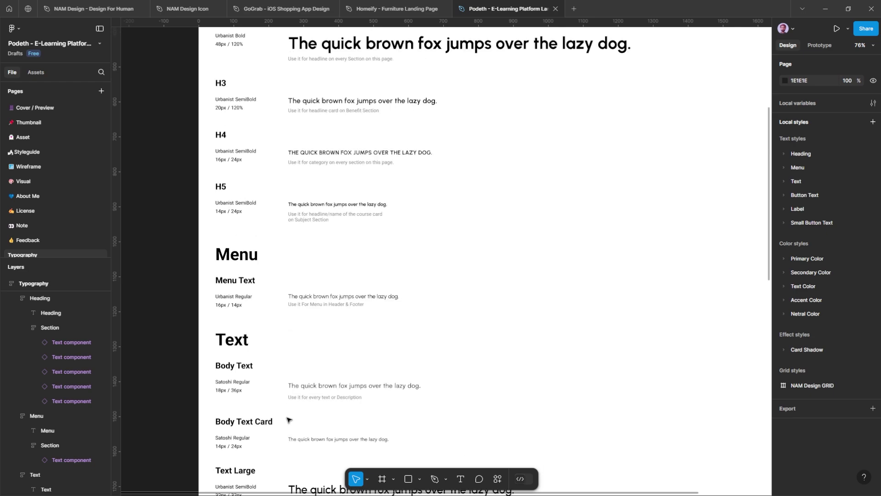
{"action": "scroll", "coordinate": [288, 419], "scroll_direction": "up", "scroll_amount": 5}
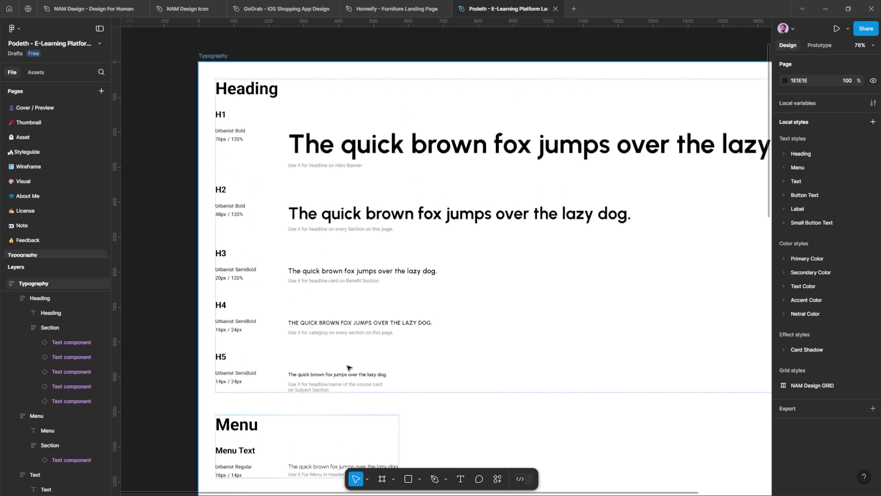
{"action": "scroll", "coordinate": [449, 270], "scroll_direction": "down", "scroll_amount": 3}
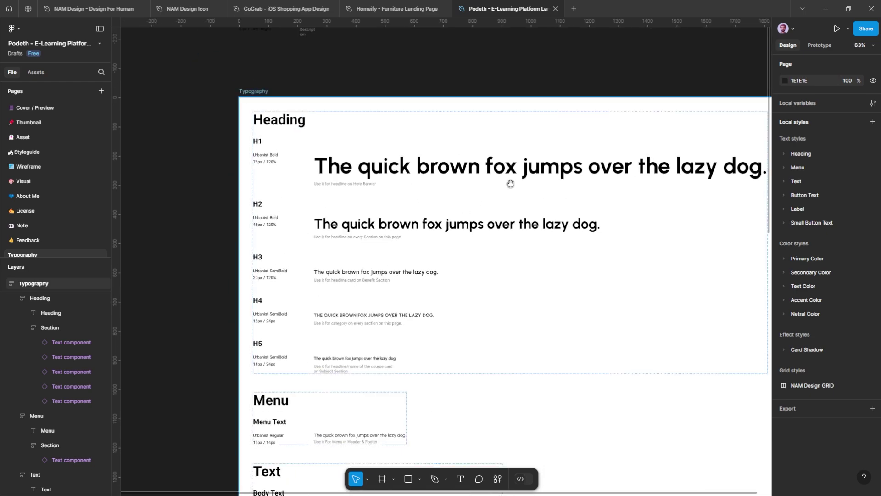
{"action": "scroll", "coordinate": [511, 184], "scroll_direction": "down", "scroll_amount": 2}
{"action": "scroll", "coordinate": [510, 184], "scroll_direction": "right", "scroll_amount": 3}
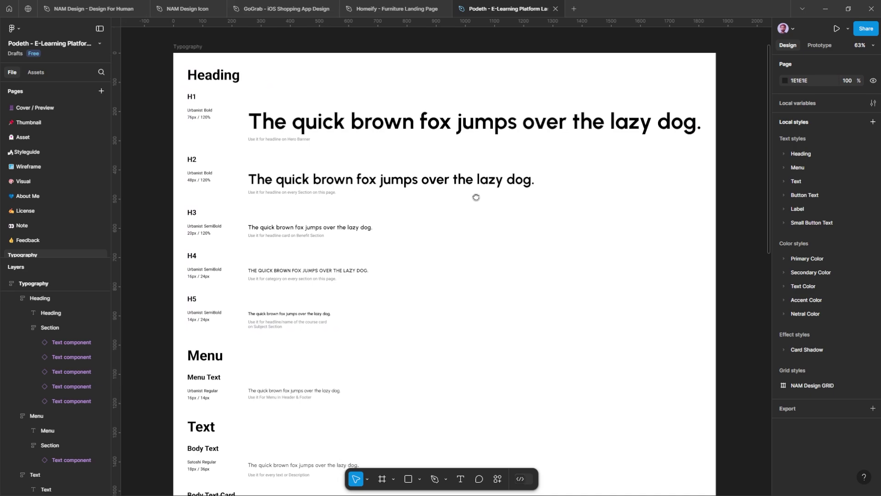
{"action": "scroll", "coordinate": [350, 156], "scroll_direction": "up", "scroll_amount": 1}
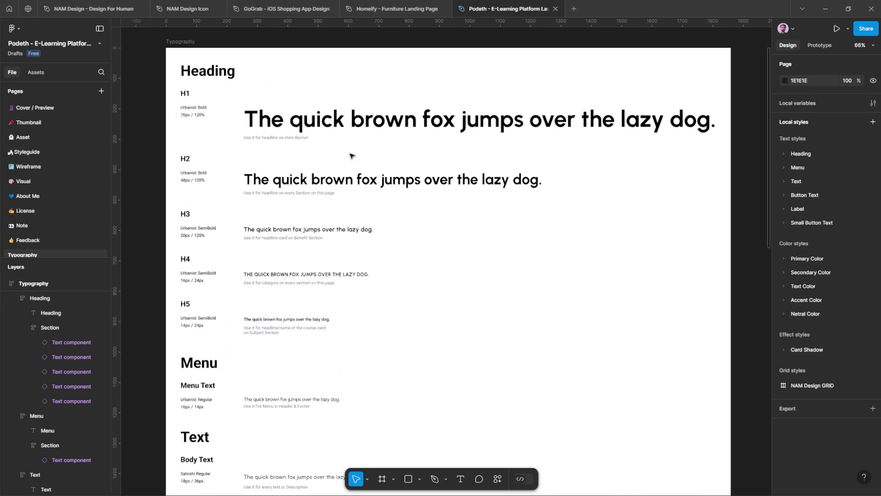
{"action": "scroll", "coordinate": [350, 156], "scroll_direction": "down", "scroll_amount": 5}
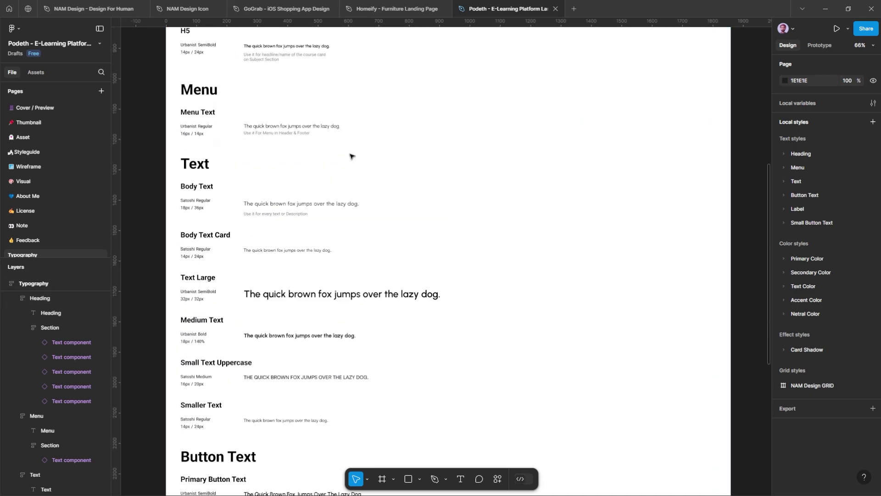
{"action": "scroll", "coordinate": [350, 156], "scroll_direction": "down", "scroll_amount": 2}
{"action": "scroll", "coordinate": [343, 257], "scroll_direction": "down", "scroll_amount": 5}
{"action": "scroll", "coordinate": [342, 239], "scroll_direction": "up", "scroll_amount": 8}
{"action": "scroll", "coordinate": [342, 281], "scroll_direction": "up", "scroll_amount": 8}
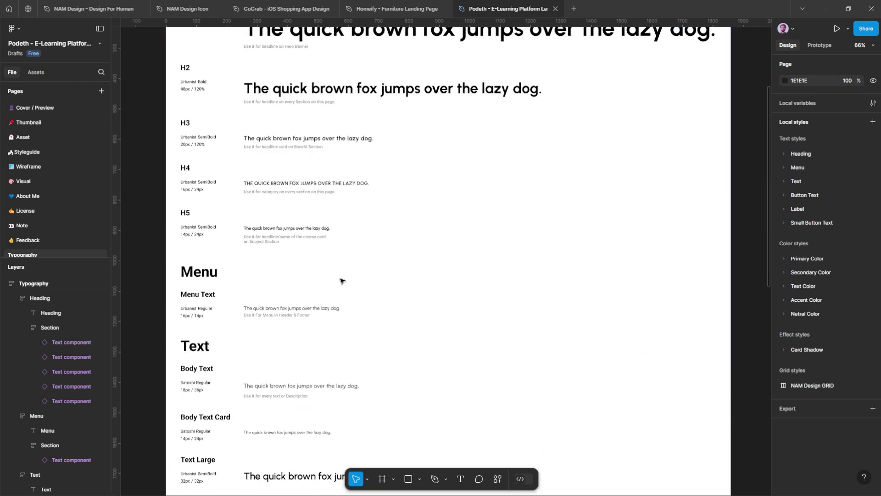
{"action": "left_click", "coordinate": [271, 150]}
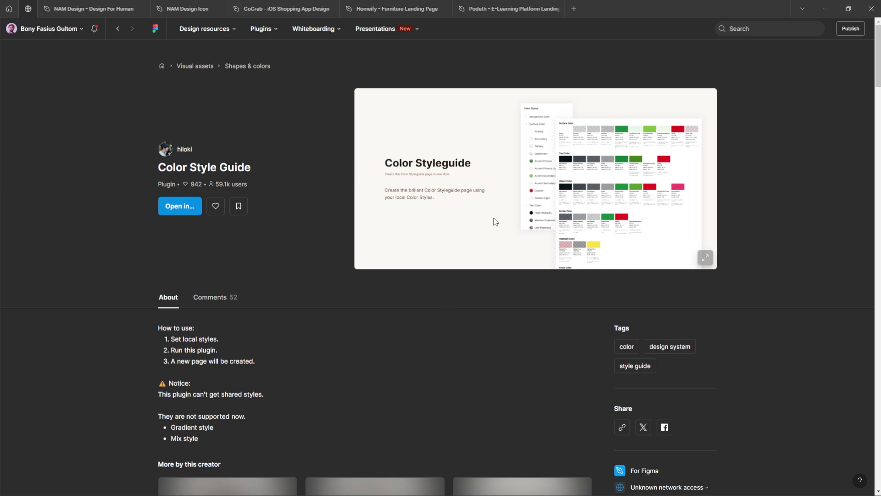
Open Color Style Guide in the Podeth e-learning file from Recent files, then dismiss its panel
{"action": "left_click", "coordinate": [183, 210]}
{"action": "left_click", "coordinate": [186, 248]}
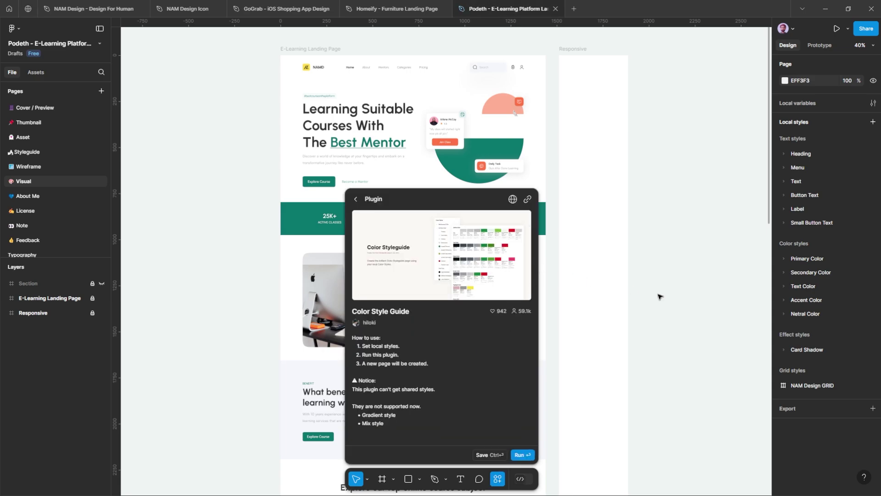
{"action": "key", "text": "Escape"}
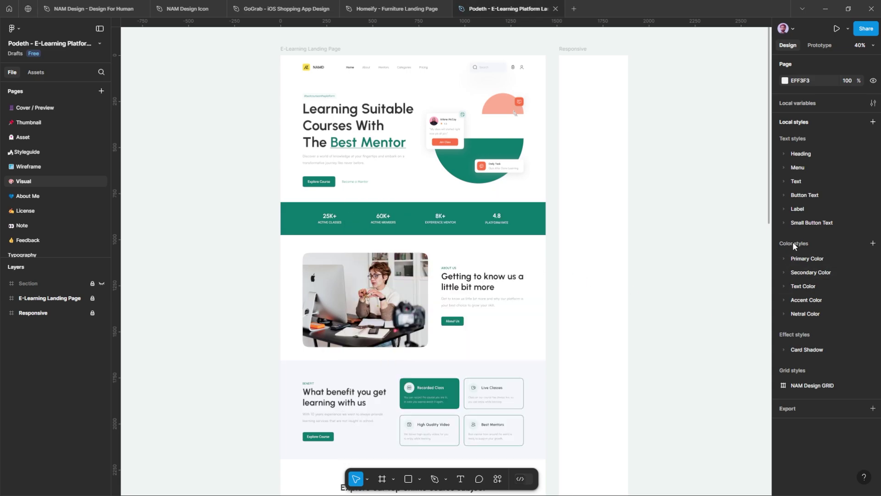
Expand the Primary, Secondary, Text, Accent and Netral Color style groups to review swatches
{"action": "left_click", "coordinate": [783, 258]}
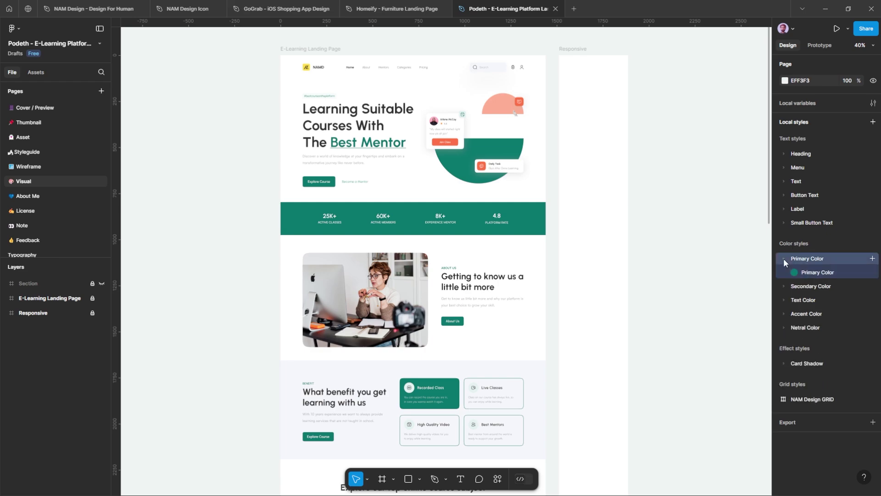
{"action": "left_click", "coordinate": [783, 286]}
{"action": "left_click", "coordinate": [784, 313]}
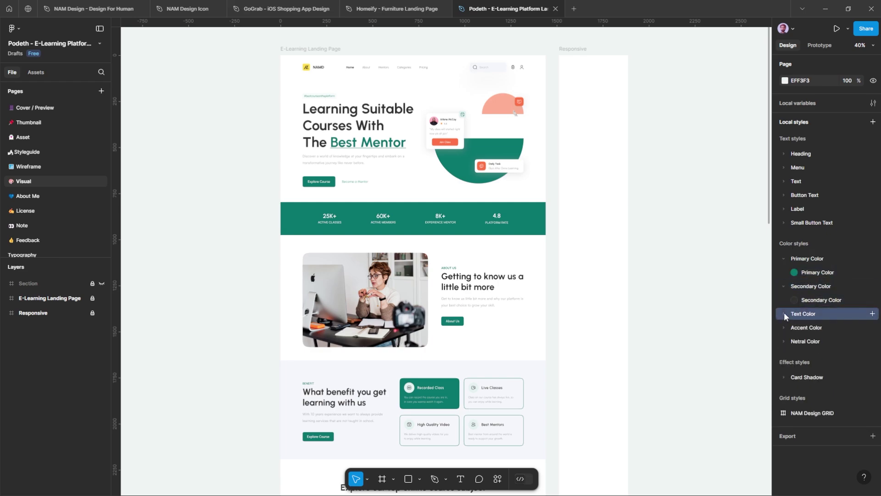
{"action": "left_click", "coordinate": [784, 355]}
{"action": "left_click", "coordinate": [784, 451]}
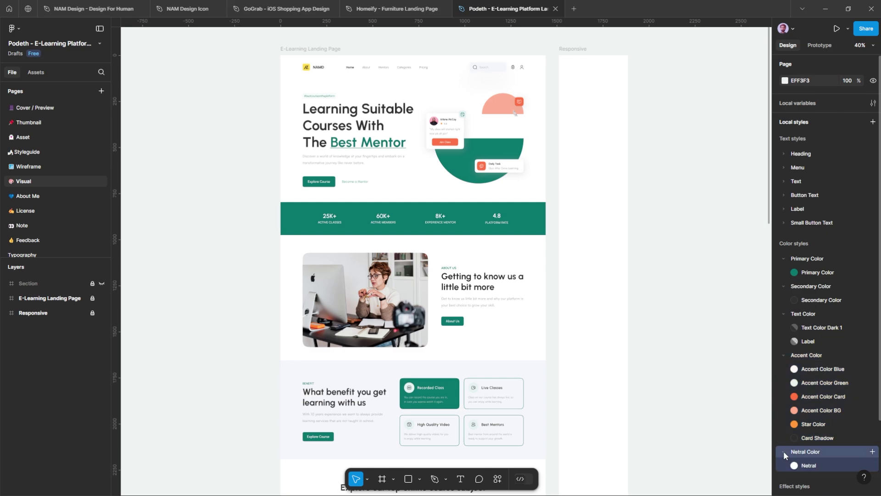
{"action": "scroll", "coordinate": [817, 346], "scroll_direction": "down", "scroll_amount": 2}
{"action": "scroll", "coordinate": [818, 345], "scroll_direction": "up", "scroll_amount": 2}
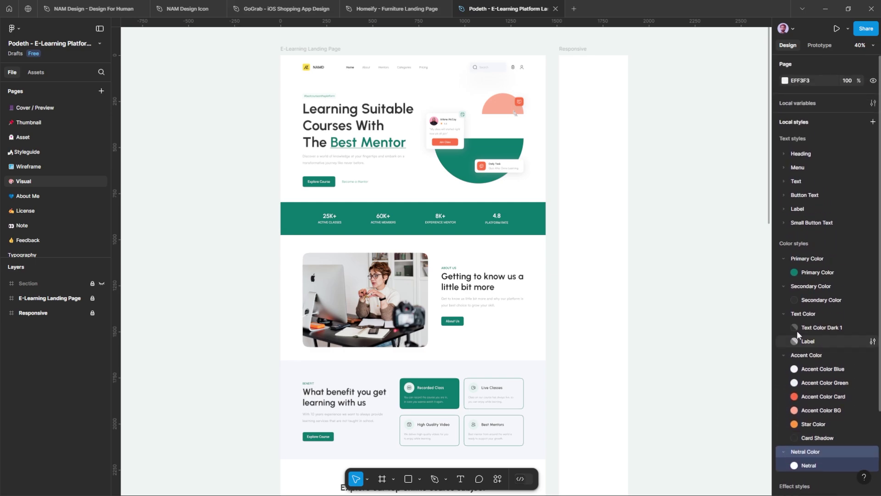
Run Color Style Guide from the Responsive frame's Plugins menu
{"action": "right_click", "coordinate": [581, 290]}
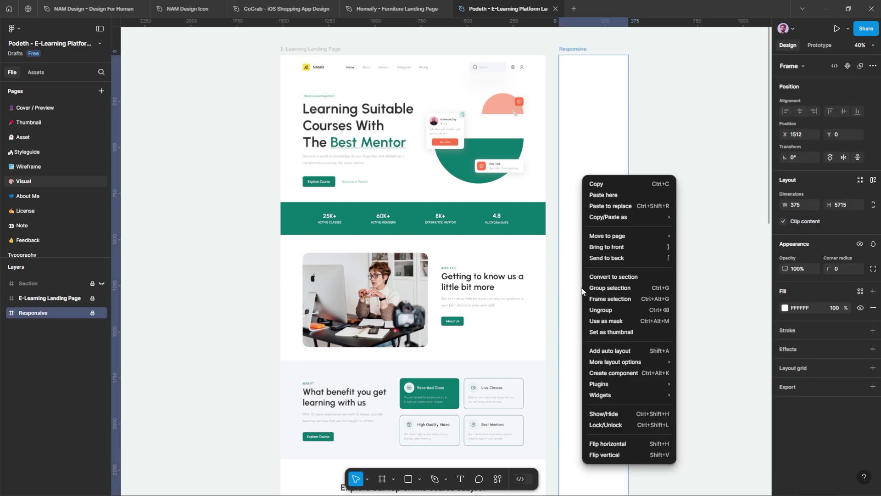
{"action": "mouse_move", "coordinate": [636, 384]}
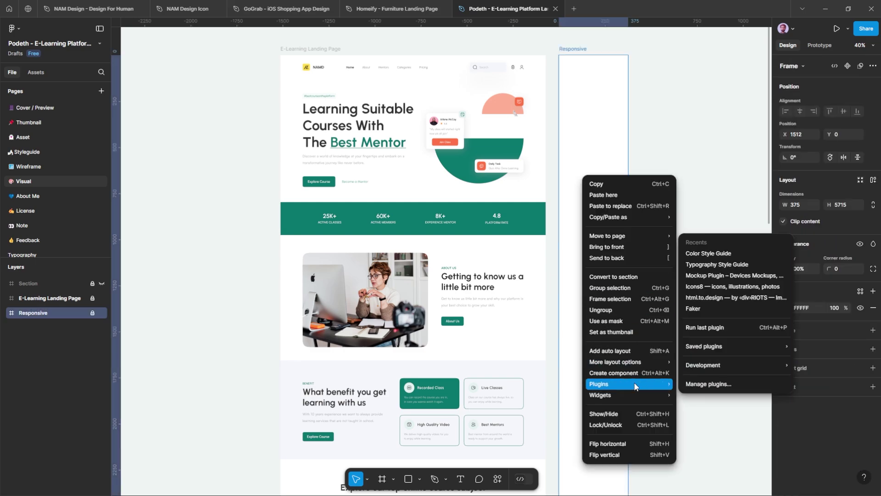
{"action": "left_click", "coordinate": [719, 257]}
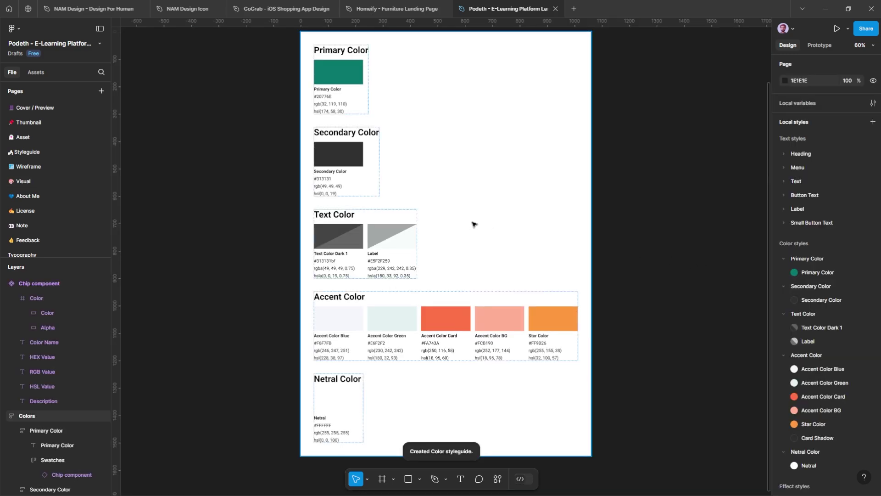
Inspect the generated Colors frame's Primary, Secondary, Text, Accent and Netral Color sections
{"action": "left_click", "coordinate": [464, 216]}
{"action": "left_click", "coordinate": [352, 79]}
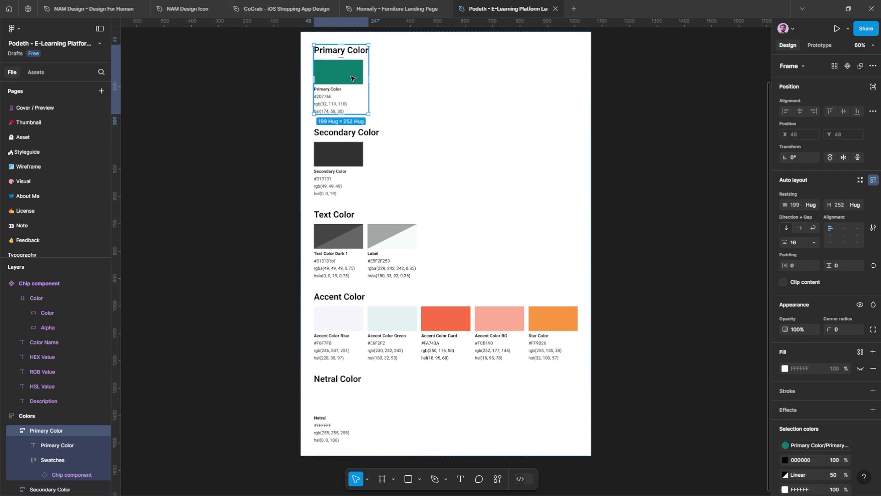
{"action": "left_click", "coordinate": [355, 160]}
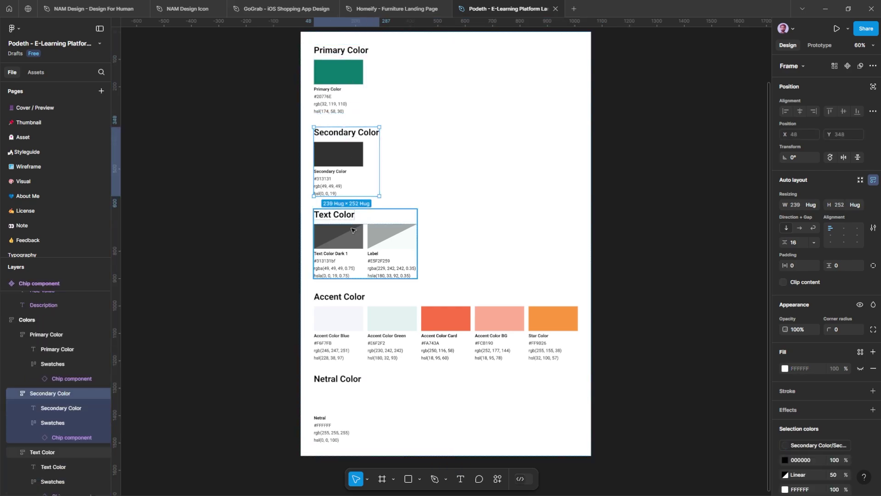
{"action": "left_click", "coordinate": [338, 244]}
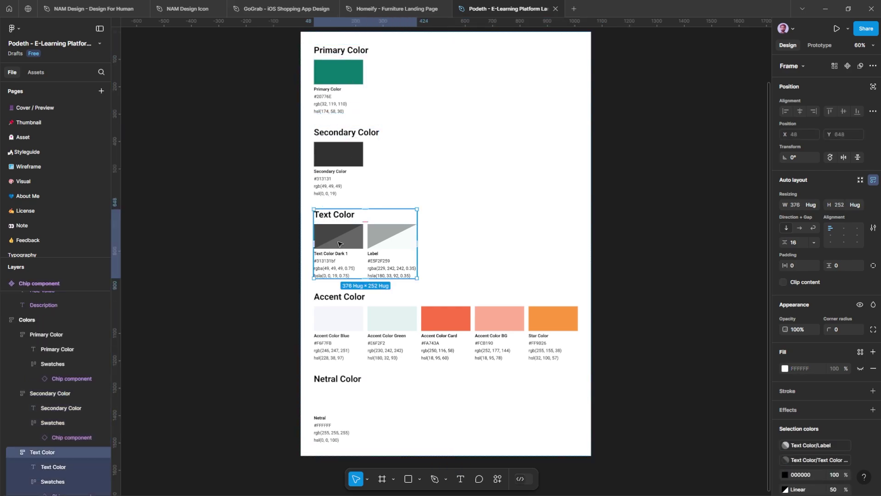
{"action": "left_click", "coordinate": [345, 306]}
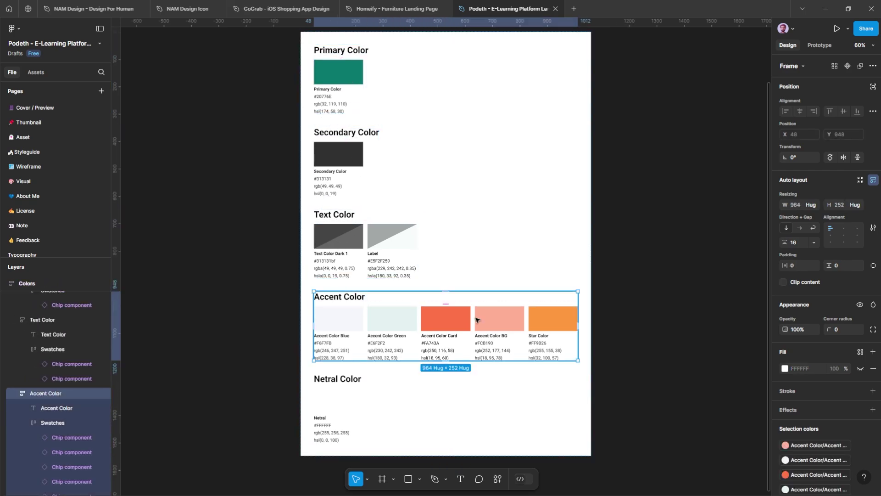
{"action": "left_click", "coordinate": [360, 393]}
{"action": "scroll", "coordinate": [441, 267], "scroll_direction": "up", "scroll_amount": 1}
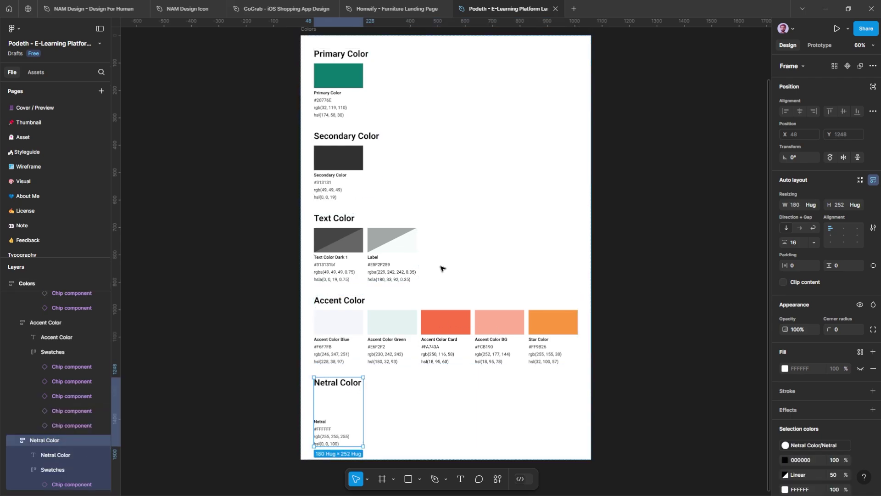
{"action": "left_click", "coordinate": [351, 93]}
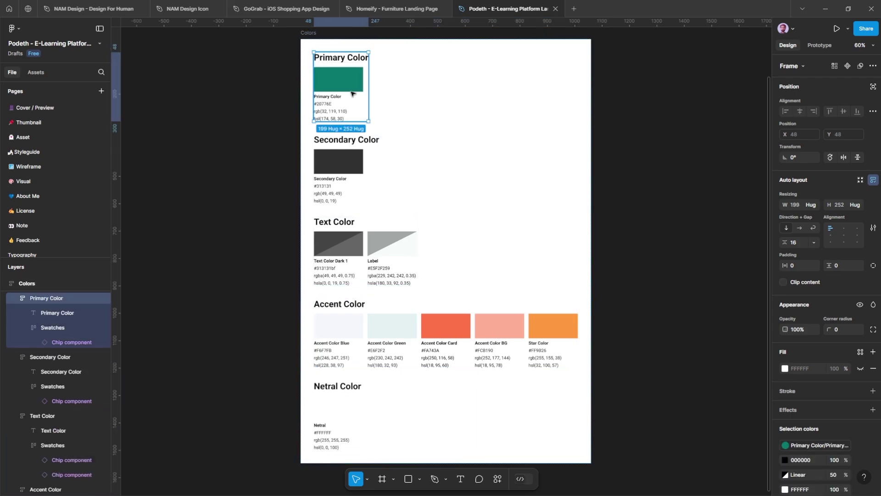